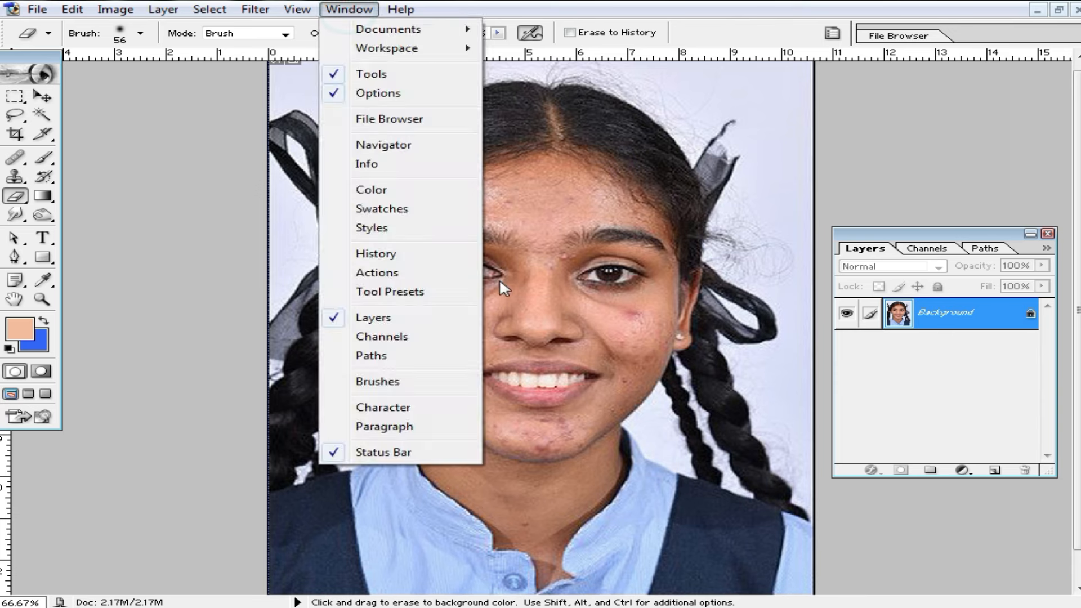
Show the Actions panel, place it beside the portrait, and switch on dialog prompts for both Face Clean Action sets
click(387, 274)
drag(849, 151, 946, 170)
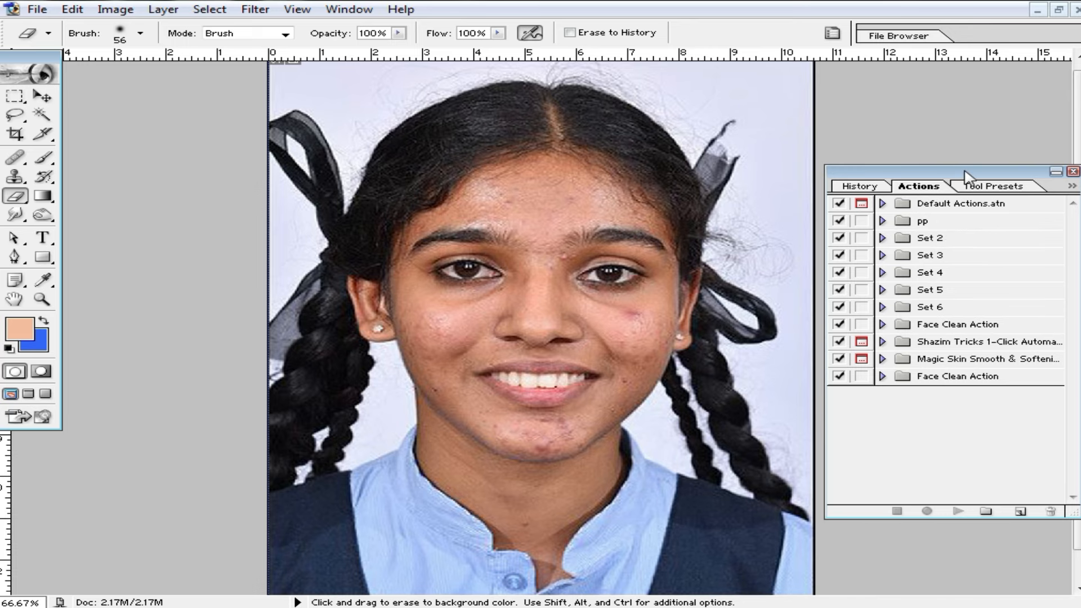
drag(965, 175, 888, 188)
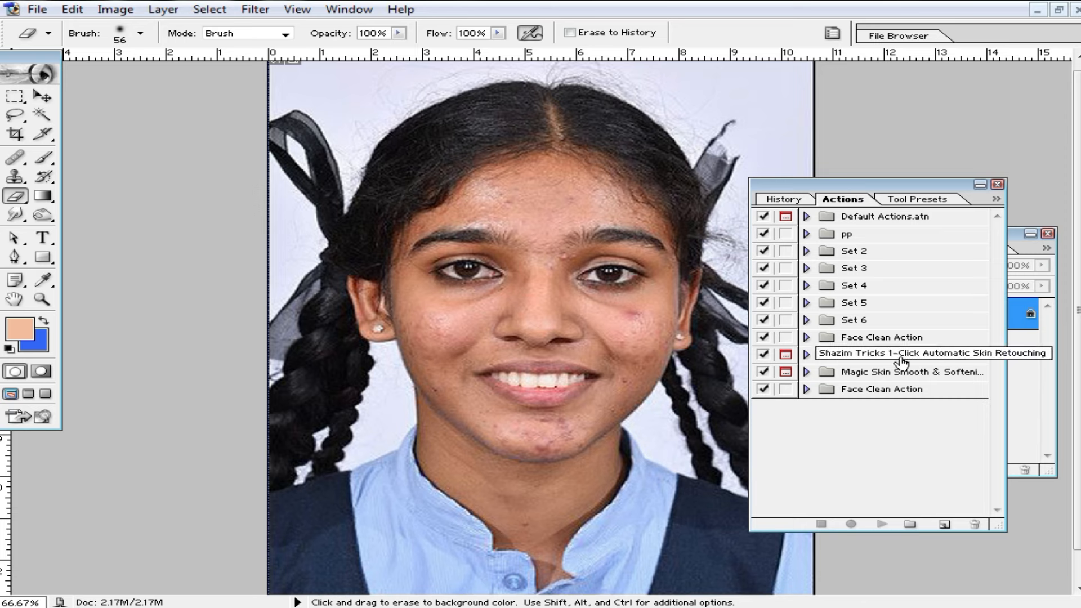
click(785, 337)
click(786, 389)
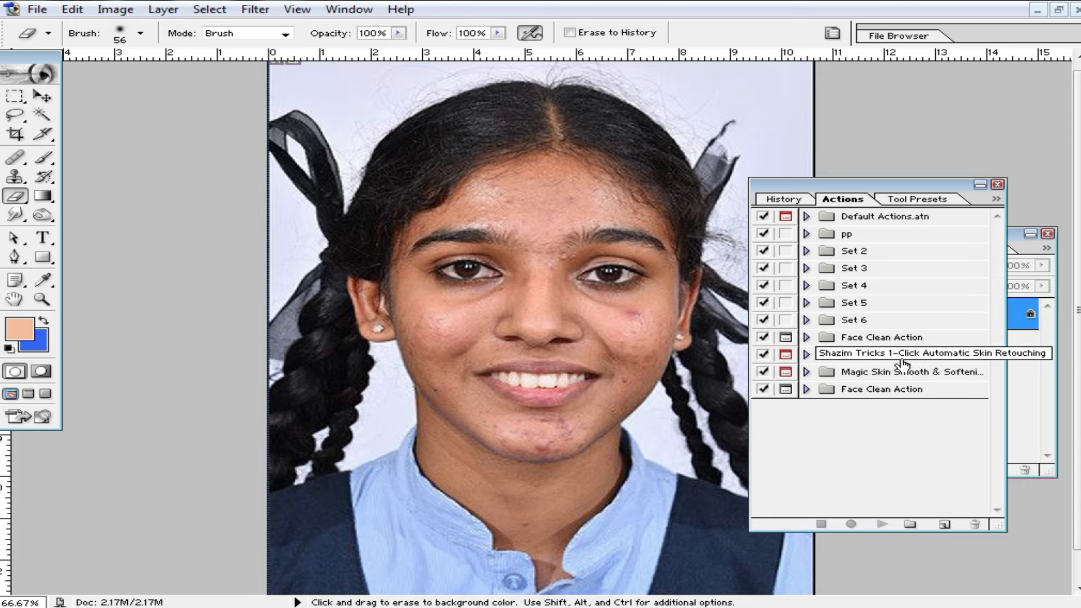
Play the first Face Clean Action, accepting Vivid Light blending at 100% opacity and a High Pass radius of 7.8 pixels
click(807, 337)
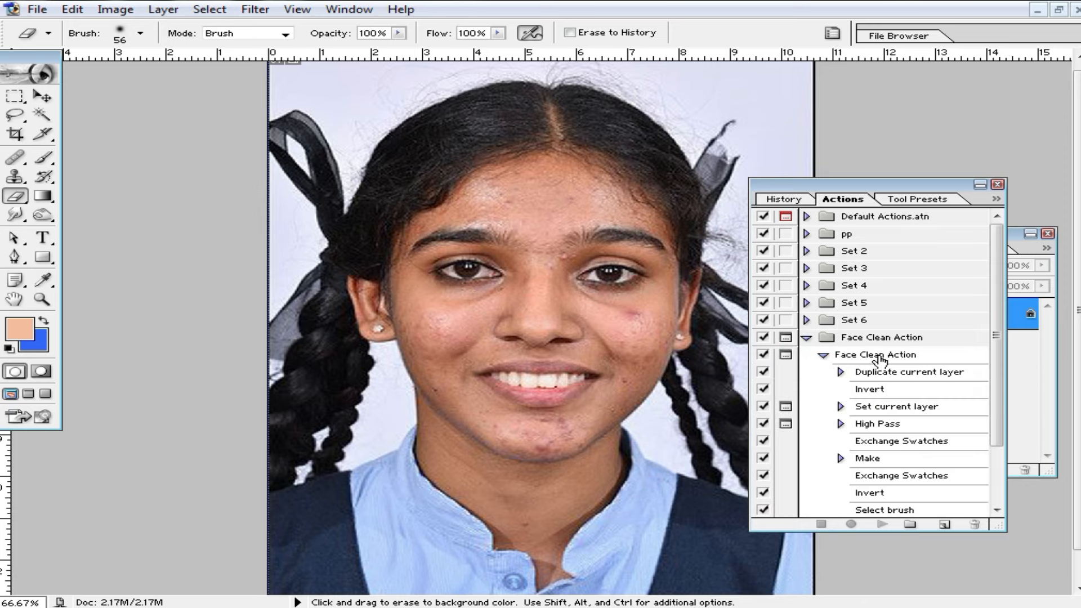
click(888, 355)
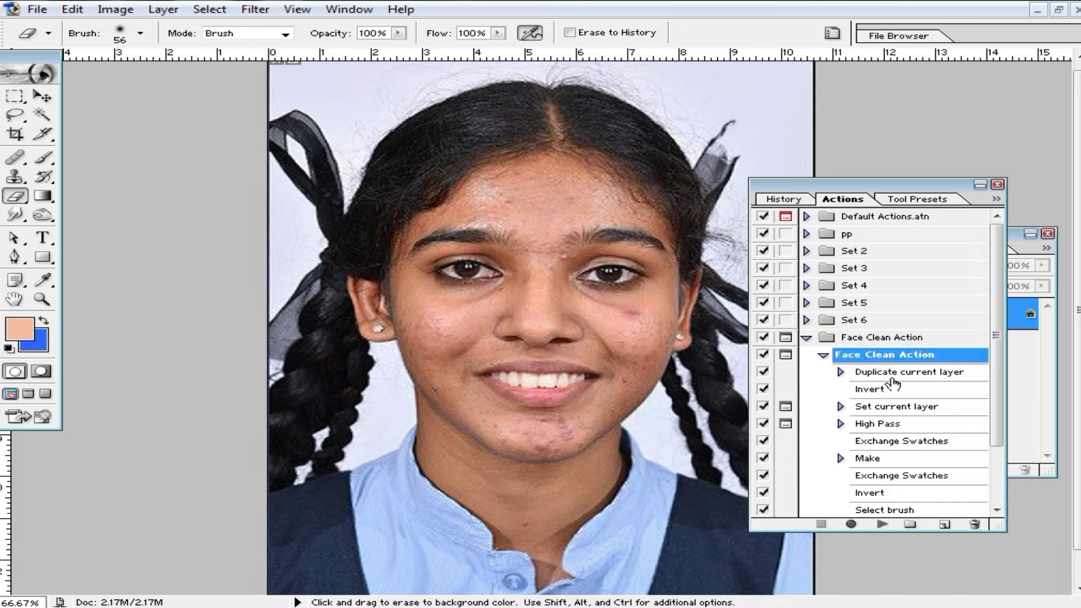
click(884, 526)
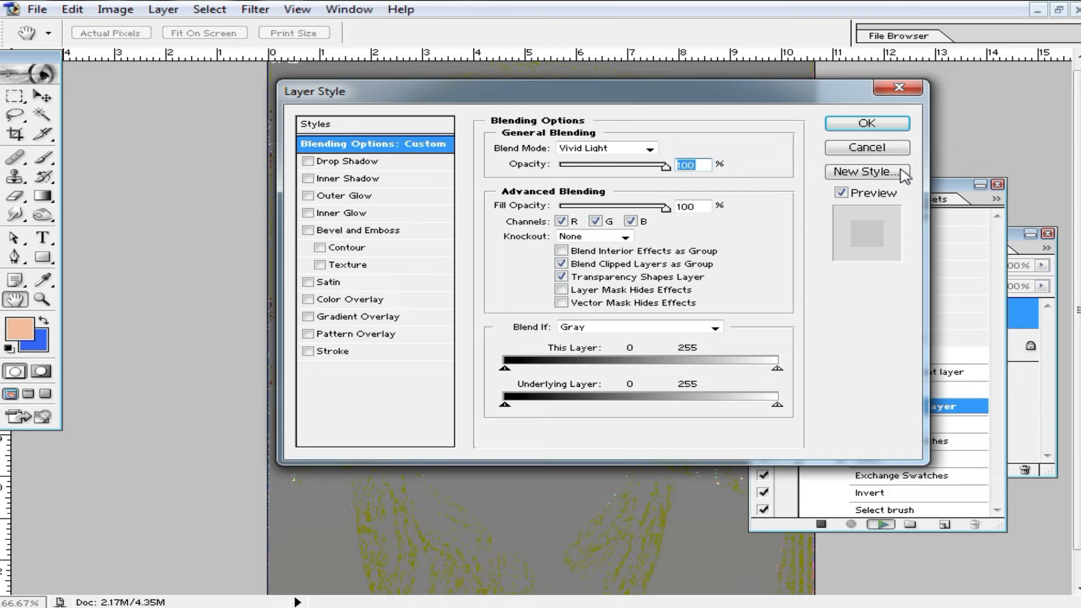
click(867, 123)
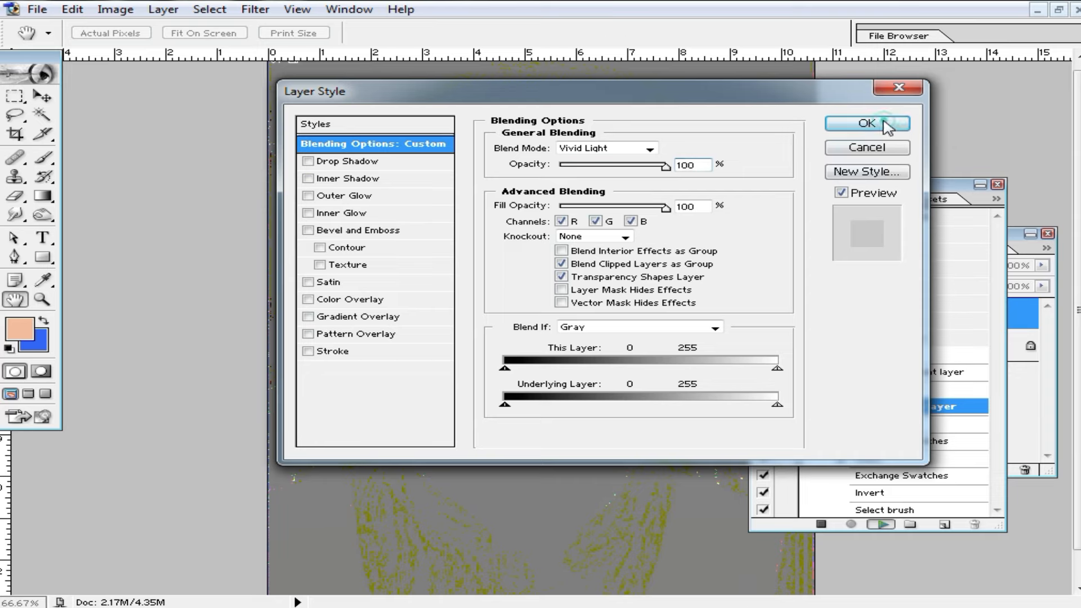
drag(736, 496, 712, 497)
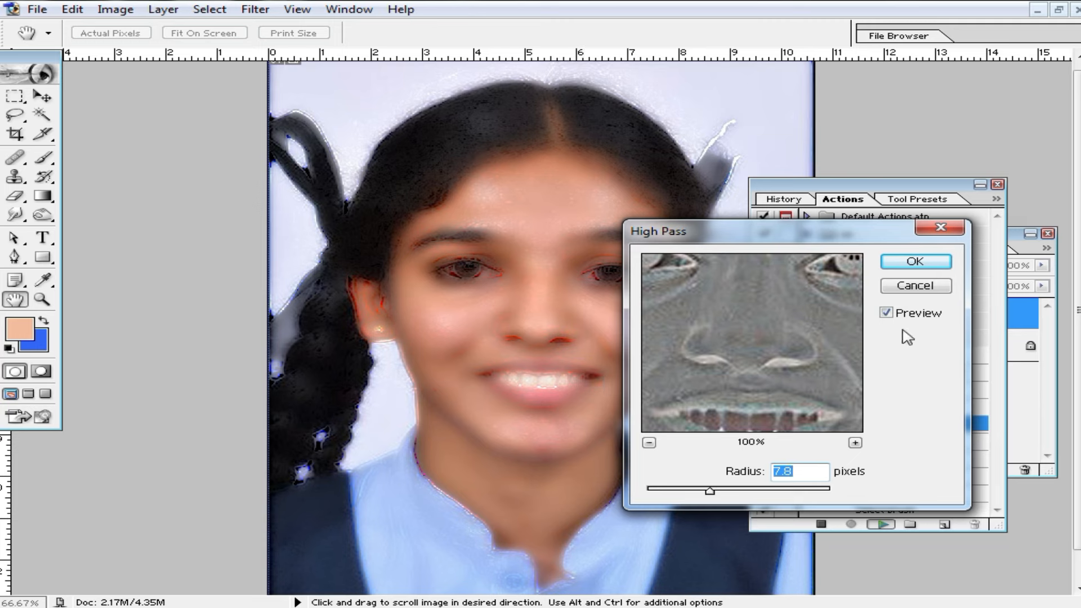
click(922, 261)
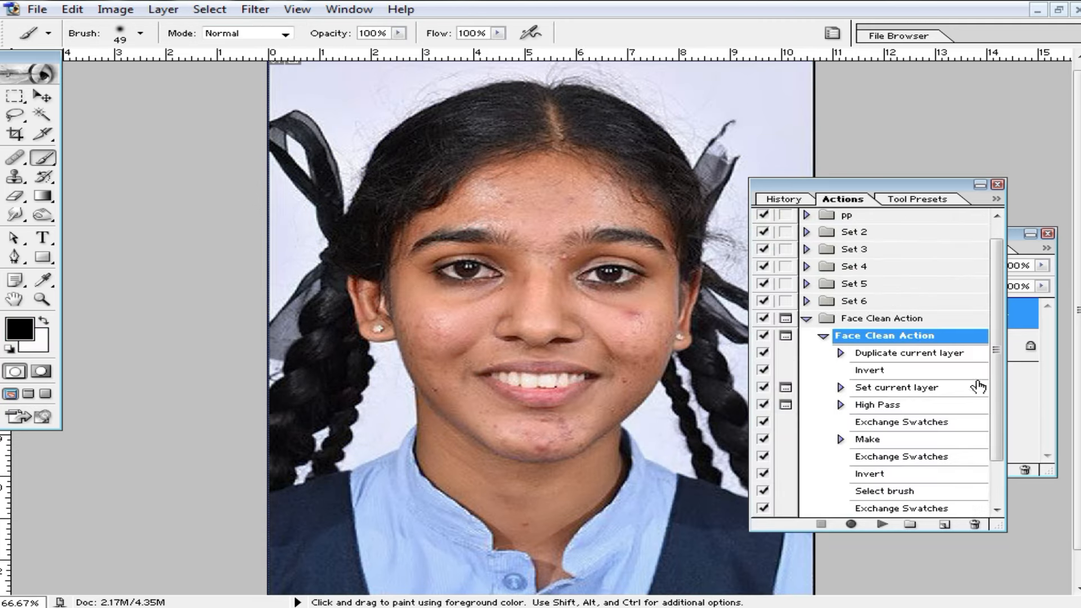
Arrange the Layers and Actions panels beside the photo and erase the Vivid Light layer's black mask over both cheeks and the nose
drag(898, 205, 929, 389)
drag(950, 249, 951, 154)
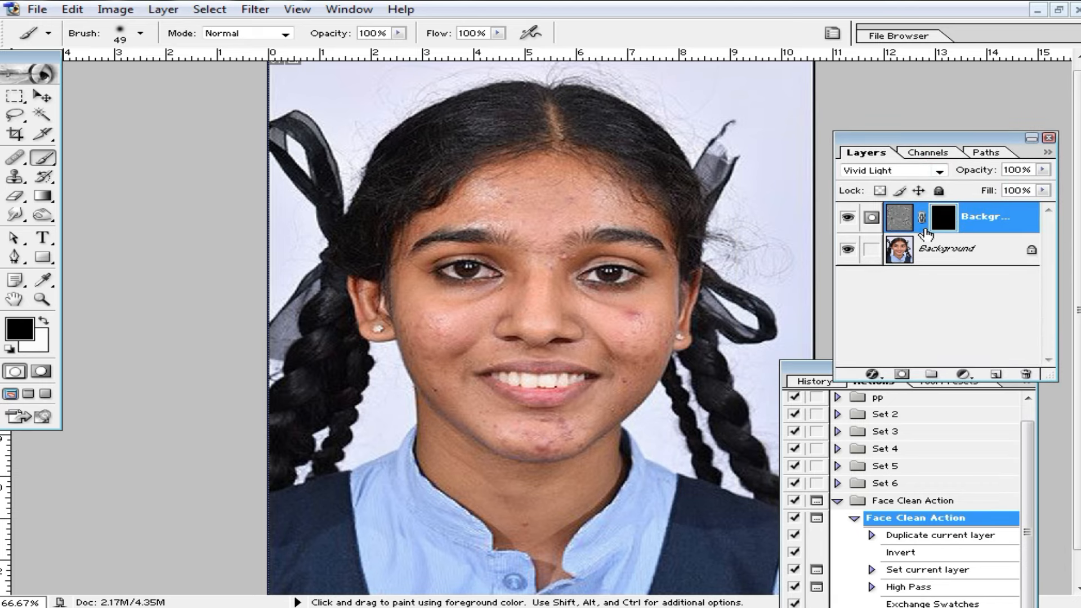
click(17, 197)
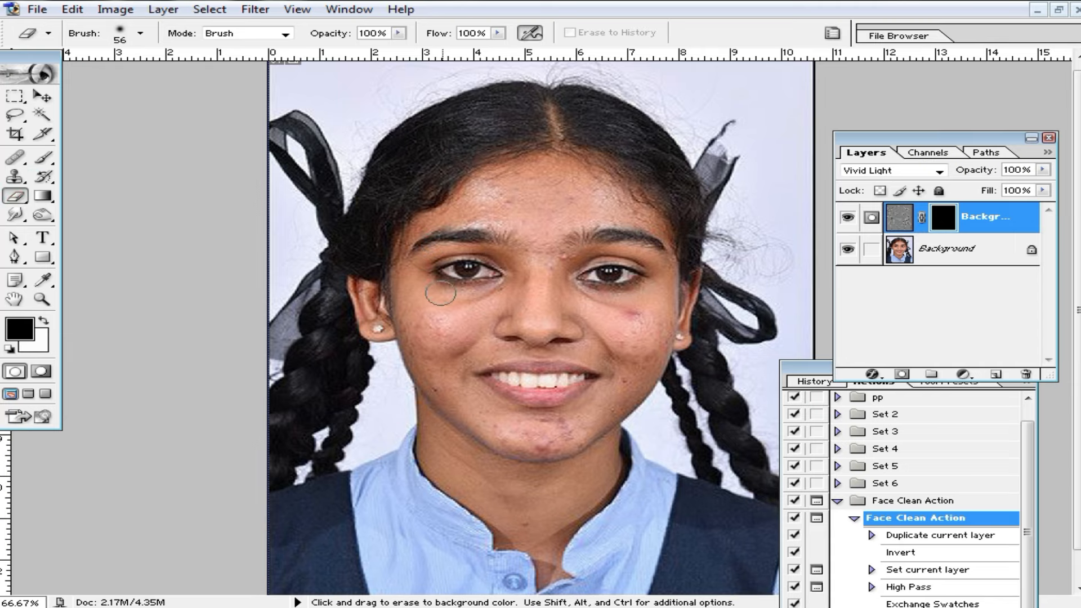
ctrl+click(510, 339)
click(45, 322)
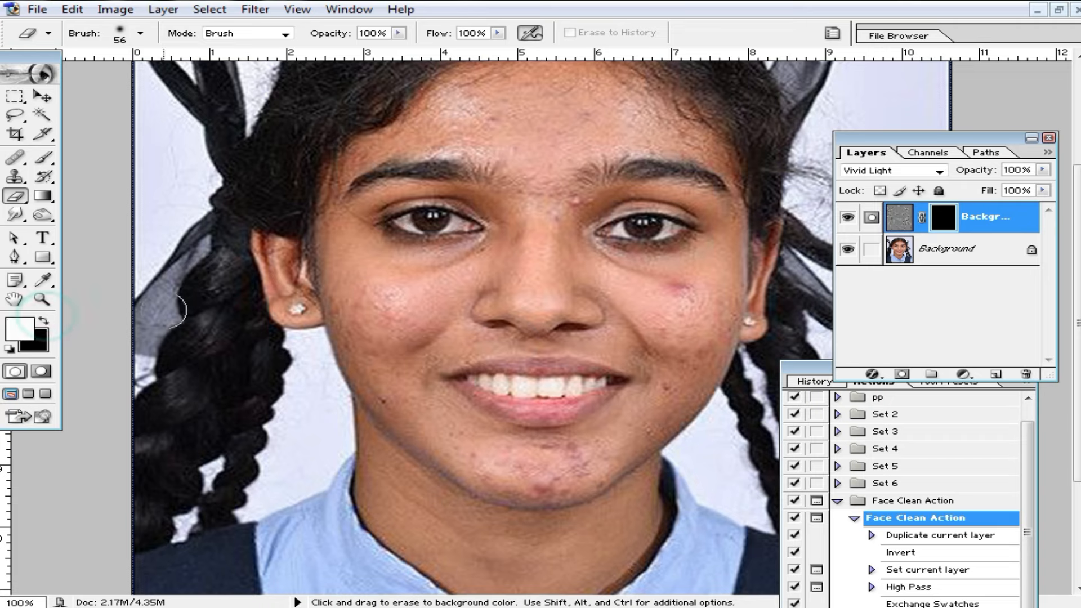
ctrl+click(447, 314)
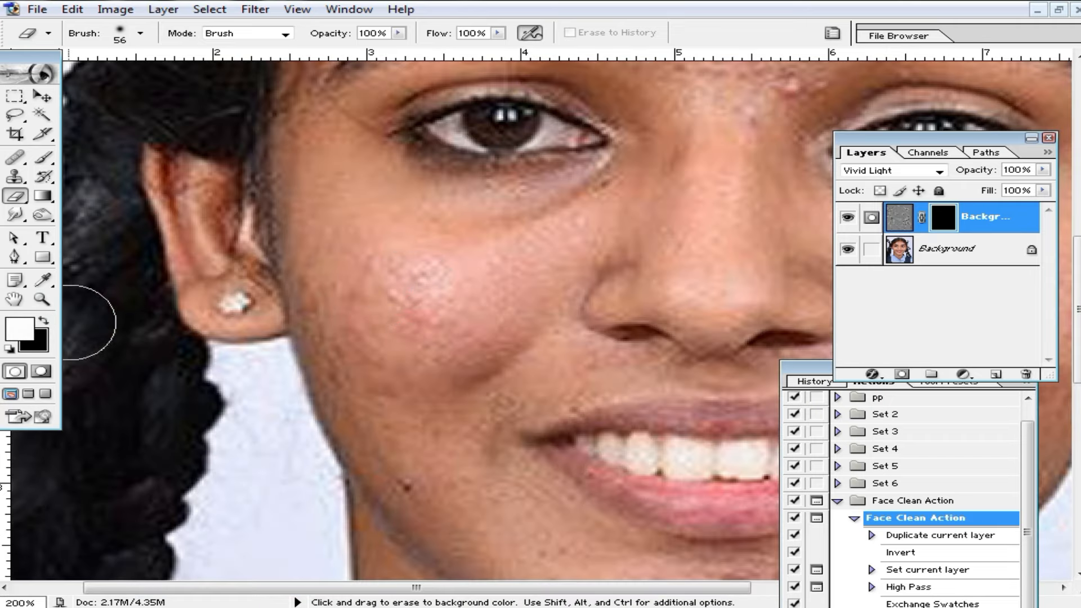
click(44, 321)
mouse_move(414, 342)
mouse_down()
mouse_move(479, 280)
mouse_move(413, 296)
mouse_move(492, 308)
mouse_move(573, 232)
mouse_move(468, 294)
mouse_move(447, 225)
mouse_up()
mouse_move(377, 404)
mouse_down()
mouse_move(459, 491)
mouse_move(488, 345)
mouse_move(497, 382)
mouse_move(553, 349)
mouse_move(570, 297)
mouse_move(649, 210)
mouse_move(688, 114)
mouse_move(687, 296)
mouse_move(740, 239)
mouse_move(753, 125)
mouse_move(598, 306)
mouse_move(669, 304)
mouse_move(649, 372)
mouse_move(644, 326)
mouse_move(681, 373)
mouse_move(626, 431)
mouse_move(710, 330)
mouse_move(663, 291)
mouse_up()
ctrl+alt+click(663, 259)
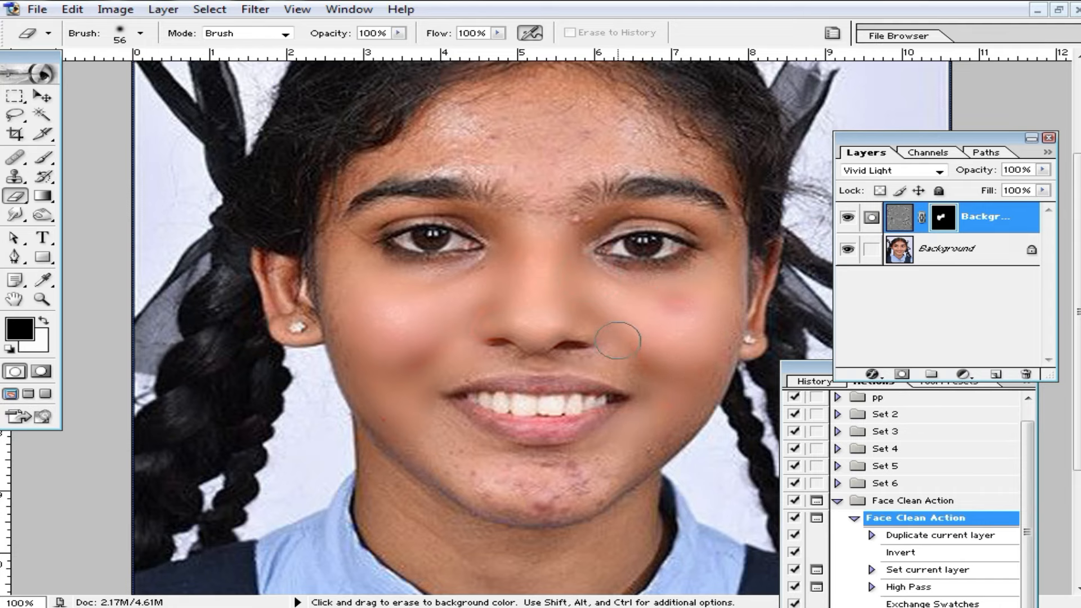
Smooth the forehead and chin by erasing those areas of the layer mask
scroll(557, 240, up, 3)
mouse_move(448, 223)
mouse_down()
mouse_move(582, 206)
mouse_move(545, 192)
mouse_move(580, 198)
mouse_up()
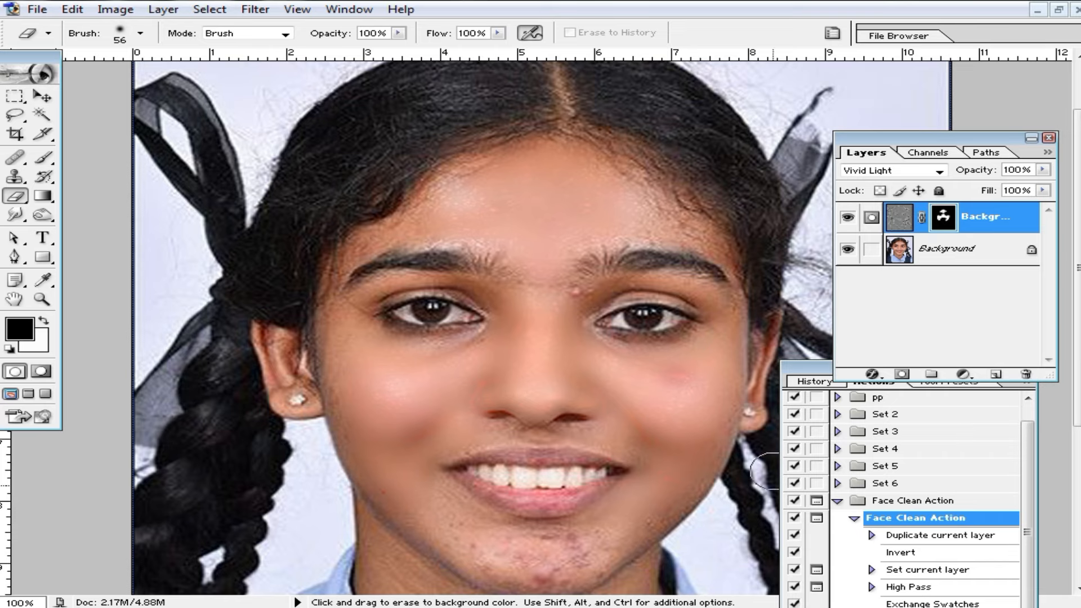
scroll(675, 403, down, 5)
drag(675, 402, 548, 441)
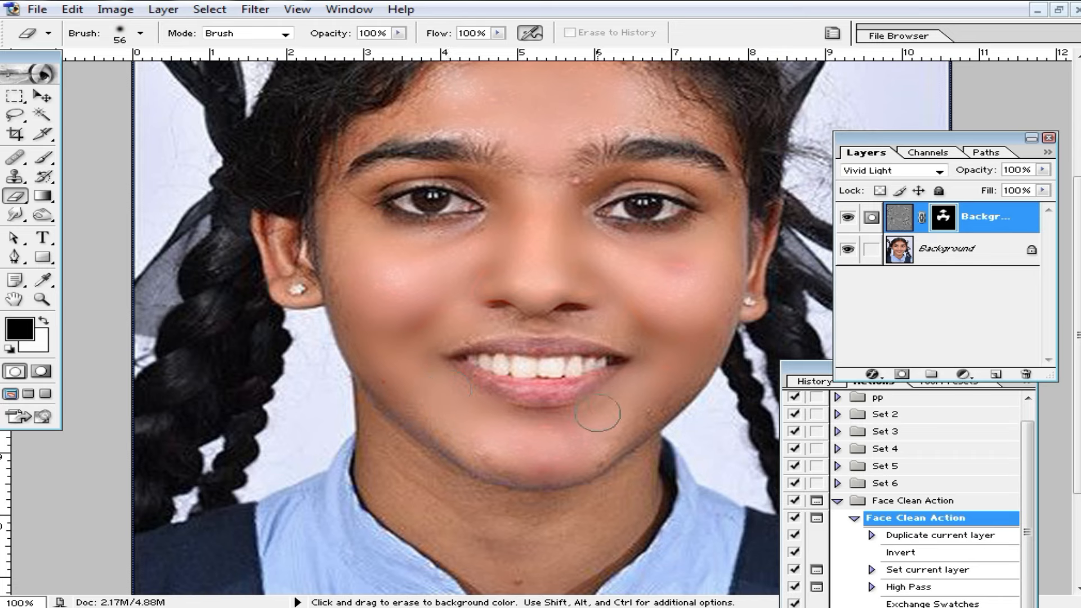
Refine the smoothing around the mouth, jaw, nose and cheeks with further Eraser strokes on the layer mask
key(space)
mouse_move(445, 328)
mouse_down()
mouse_move(463, 389)
mouse_move(531, 371)
mouse_move(598, 385)
mouse_up()
key(space)
drag(647, 325, 620, 386)
mouse_move(552, 340)
mouse_down()
mouse_move(579, 301)
mouse_move(494, 251)
mouse_move(458, 248)
mouse_move(514, 197)
mouse_up()
drag(665, 241, 572, 256)
key(alt+space)
alt+click(589, 381)
mouse_move(591, 388)
mouse_down()
mouse_move(593, 343)
mouse_move(608, 336)
mouse_up()
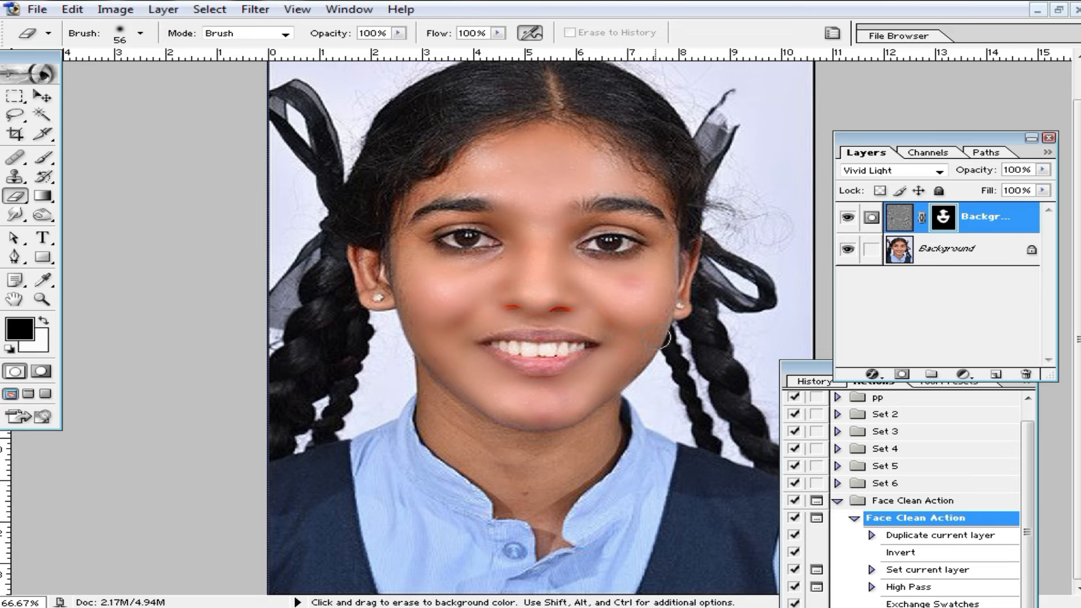
Collapse the expanded Face Clean Action set, close the retouched portrait without saving, and open 888.jpg from the Desktop
click(838, 503)
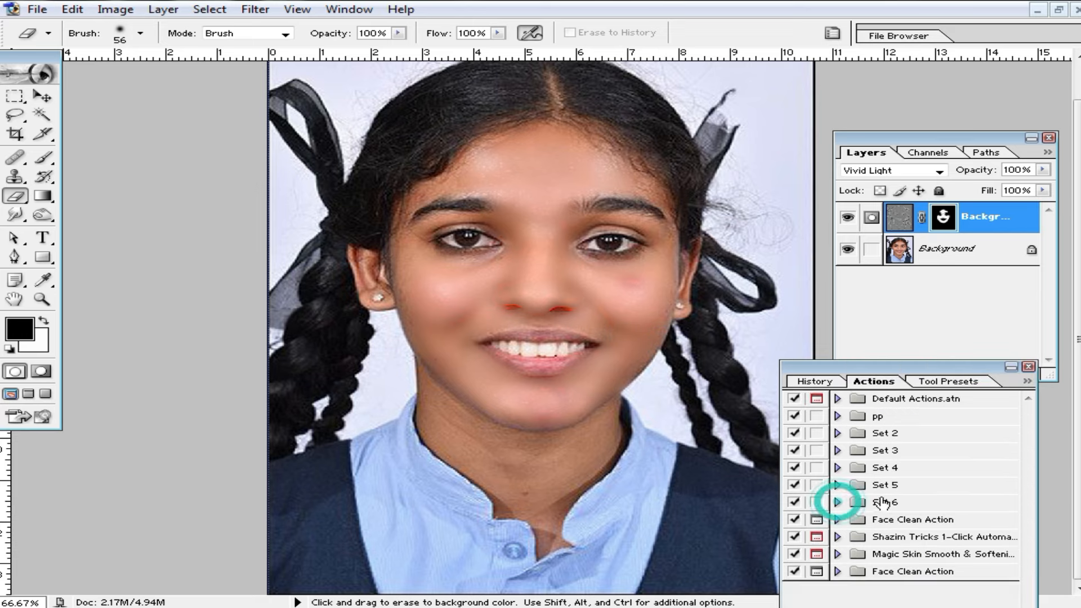
click(1073, 10)
click(545, 231)
double_click(550, 272)
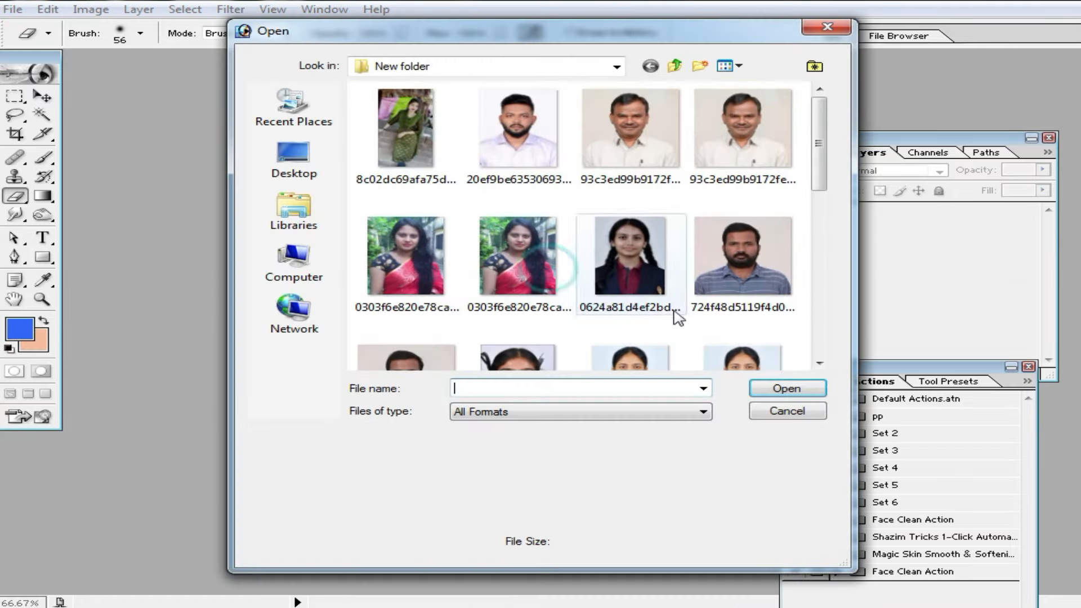
click(324, 163)
double_click(781, 222)
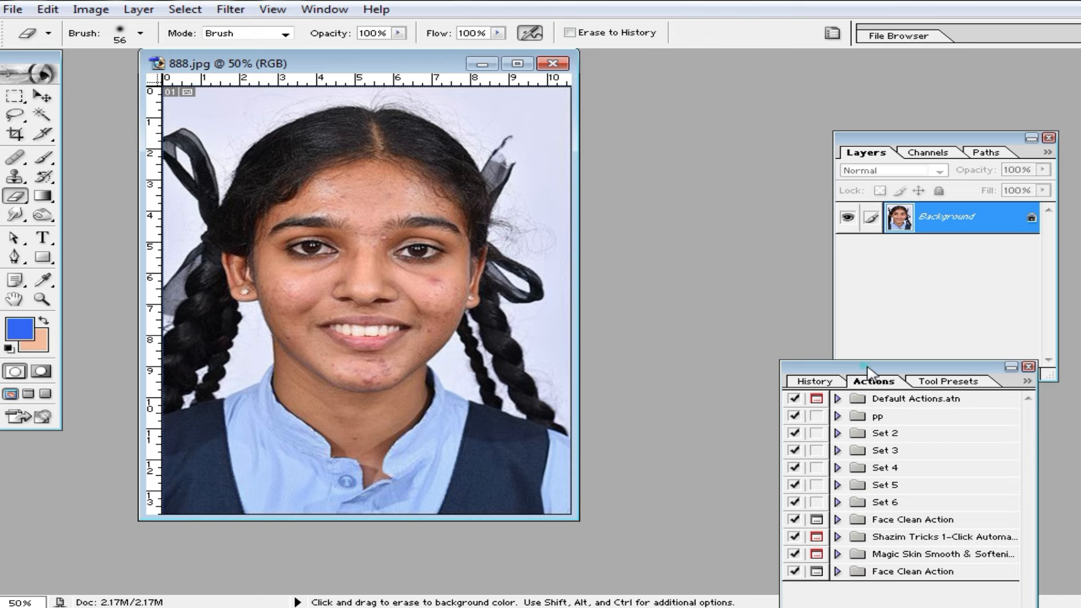
Move the Actions panel up over the Layers panel, close it, and show it again
drag(867, 372, 923, 158)
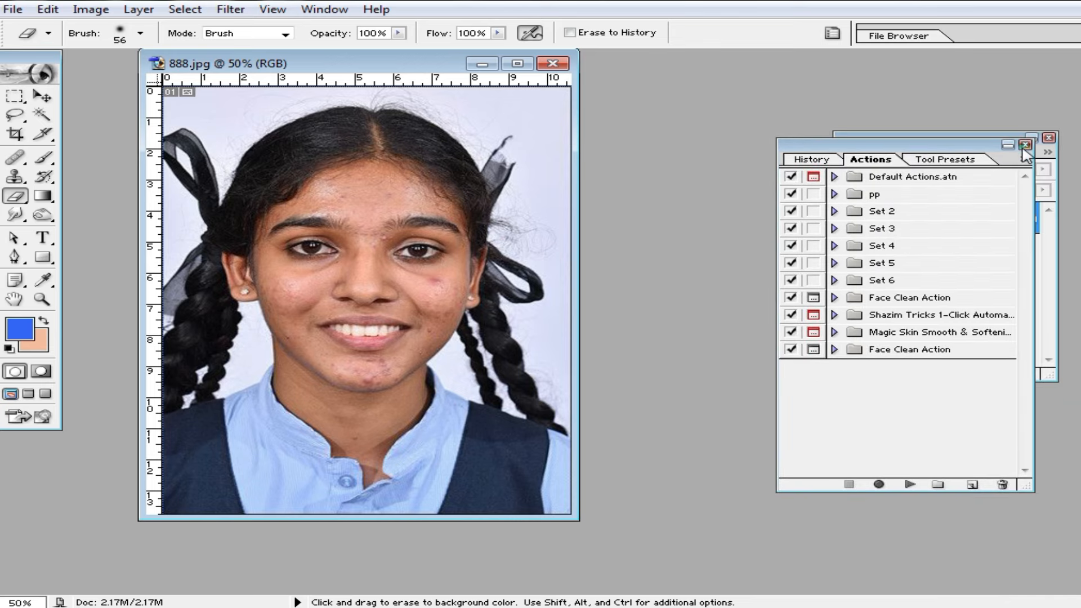
click(1025, 145)
click(324, 9)
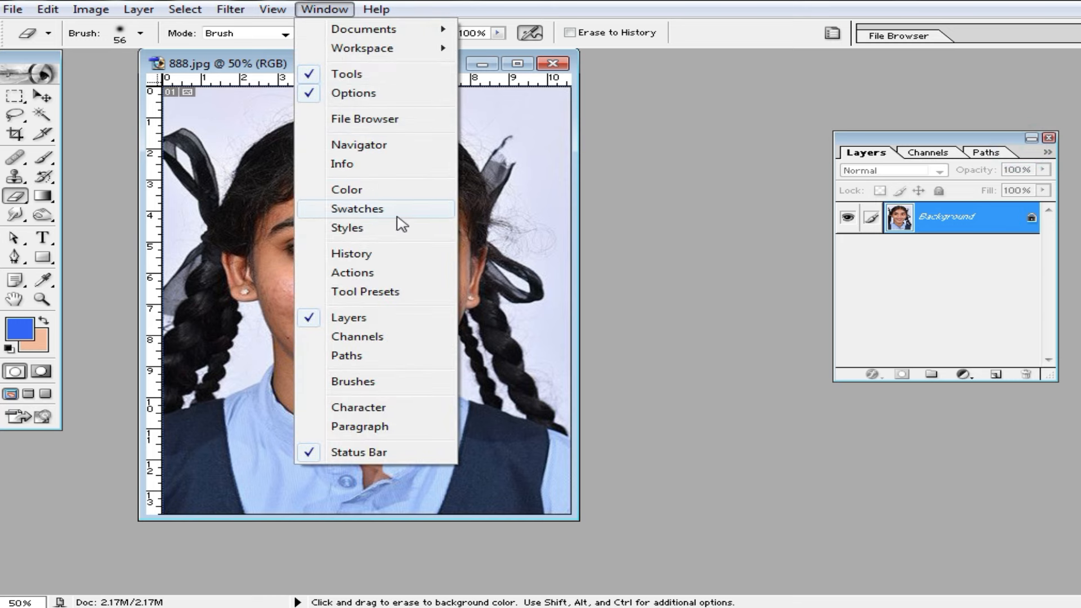
click(386, 280)
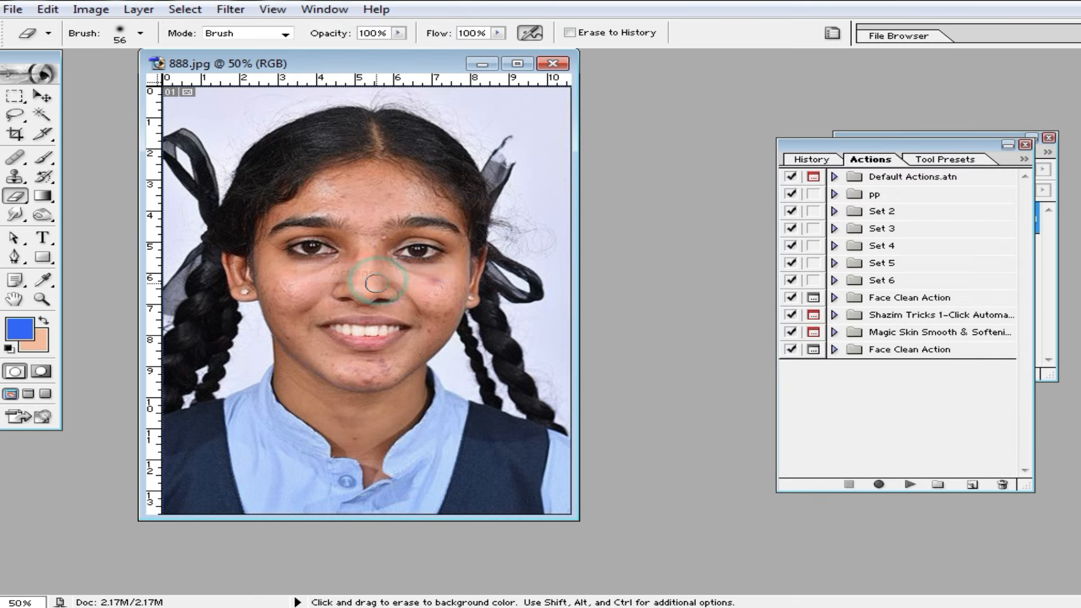
click(972, 484)
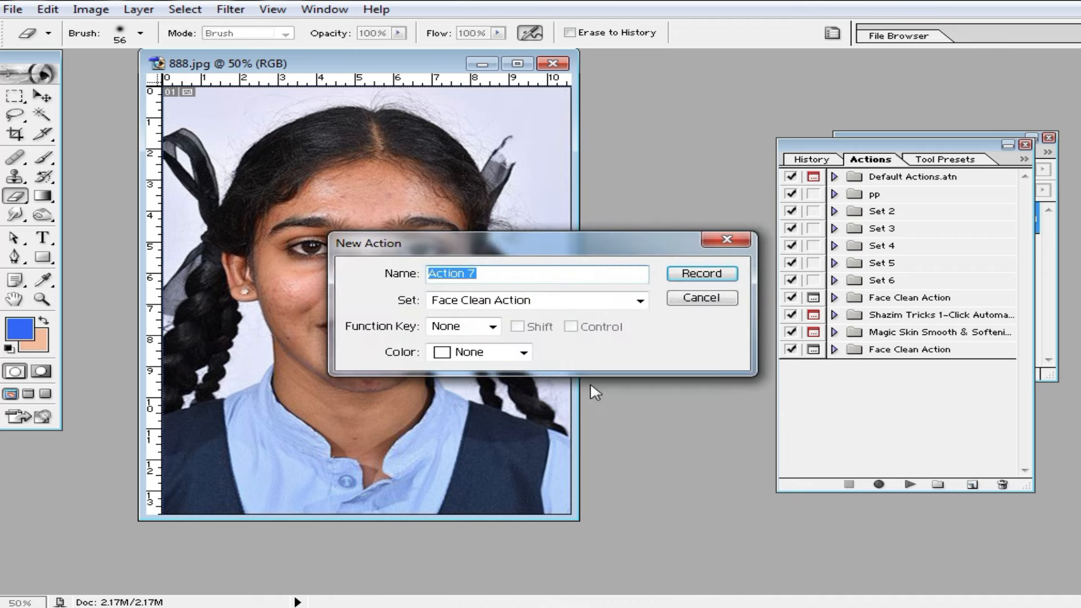
click(493, 327)
click(701, 298)
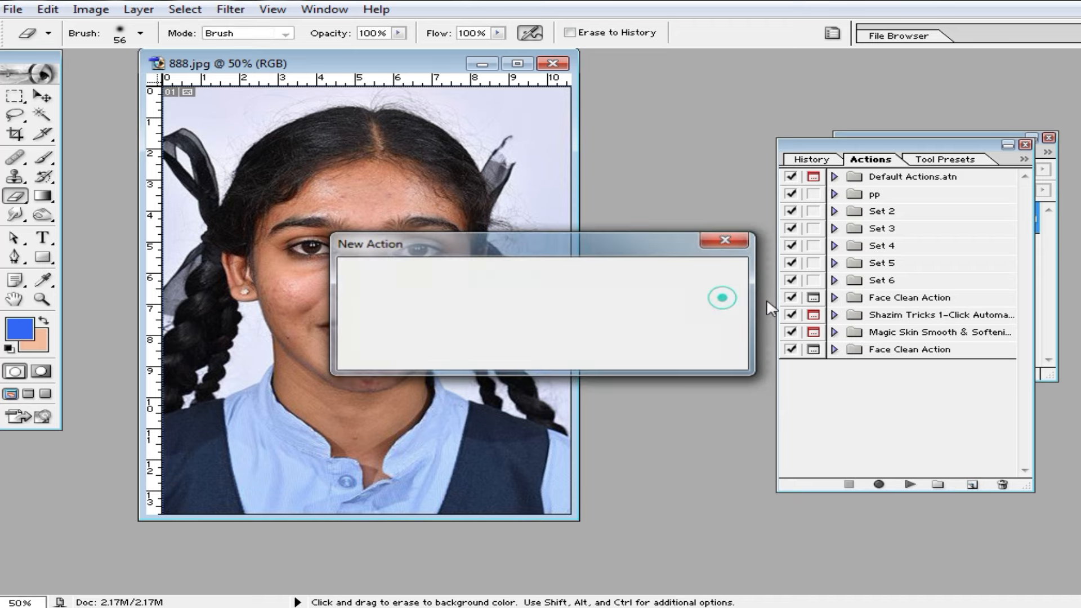
Create the action set Set 7 and start recording Action 7 in it with F12 as its function key
click(935, 486)
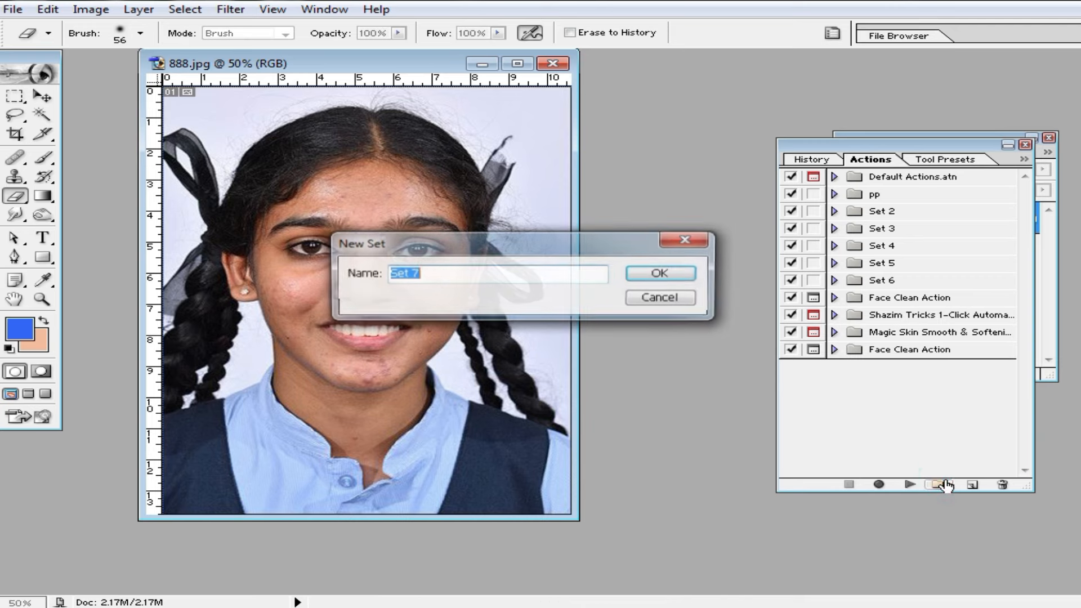
click(670, 276)
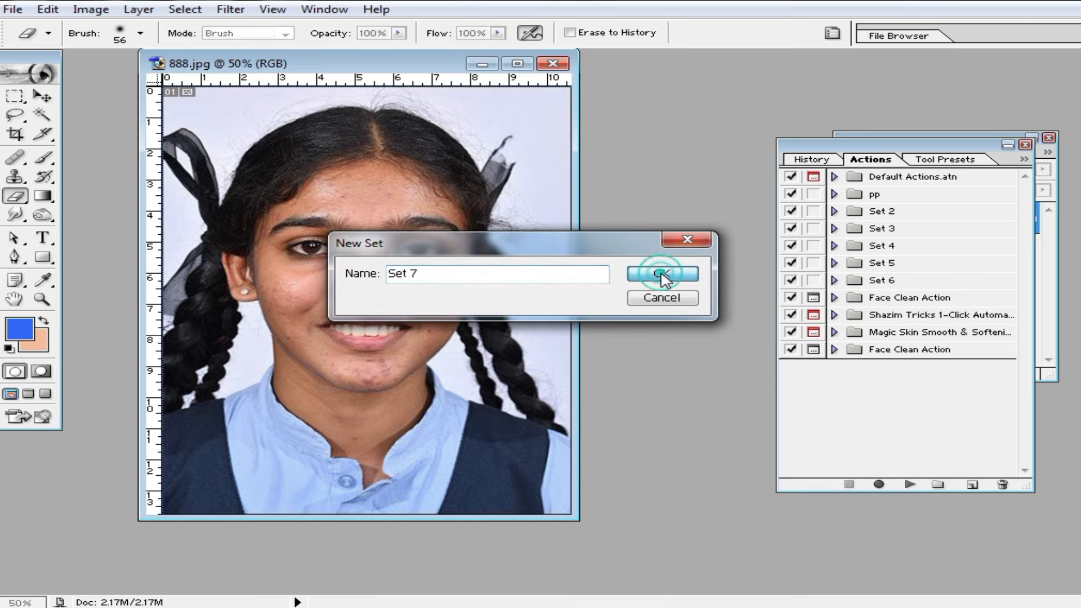
click(973, 485)
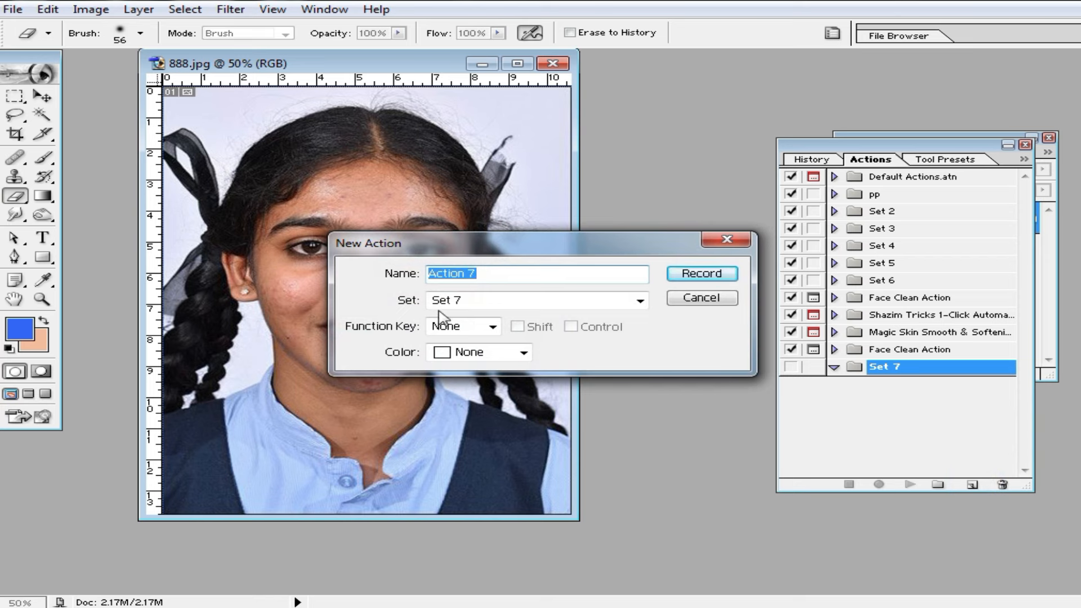
click(494, 327)
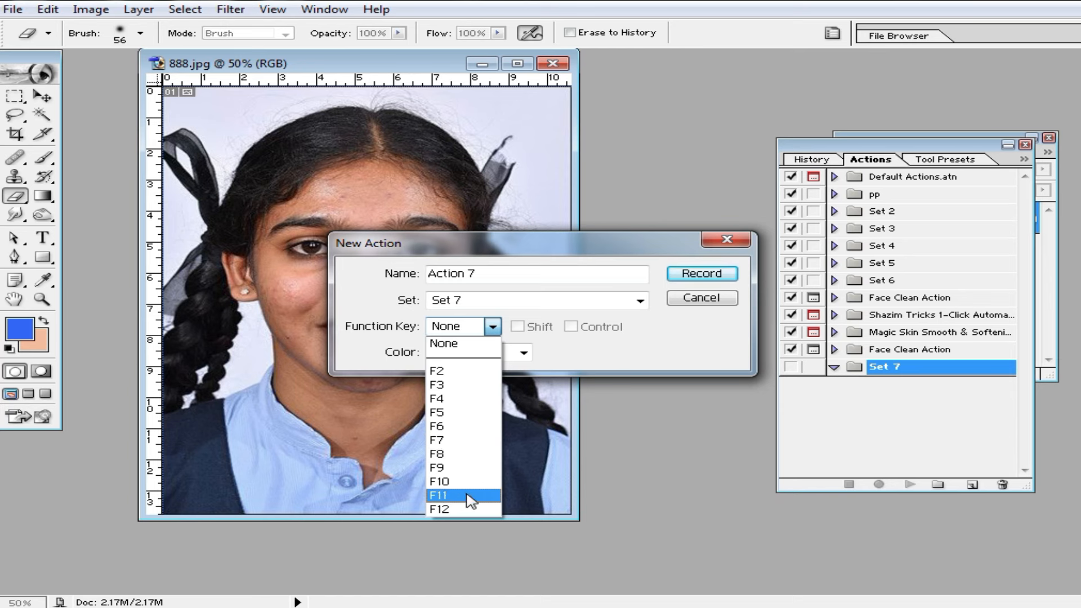
click(449, 507)
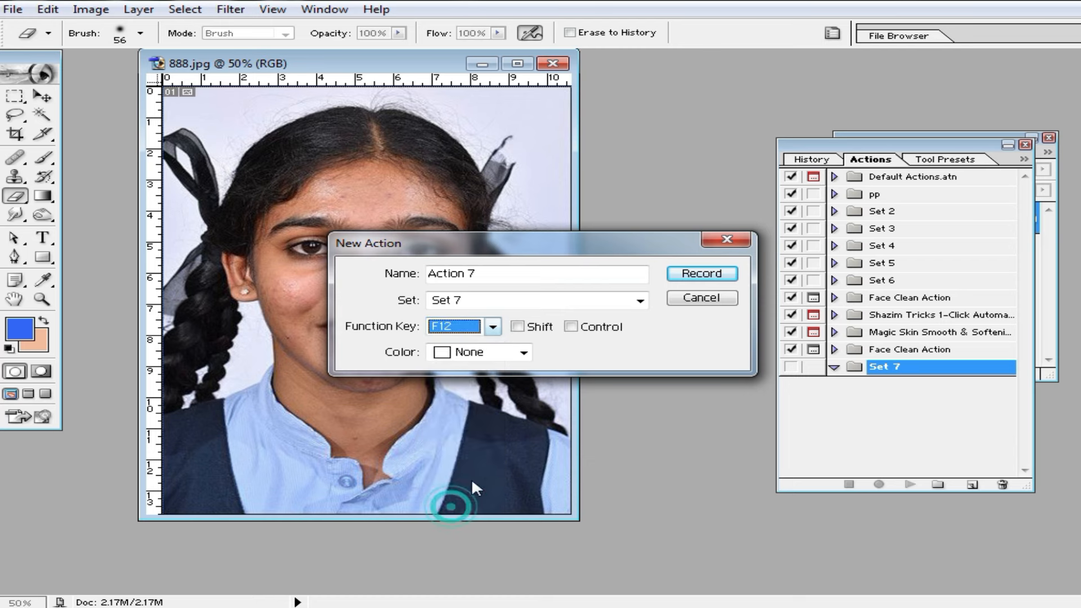
click(714, 274)
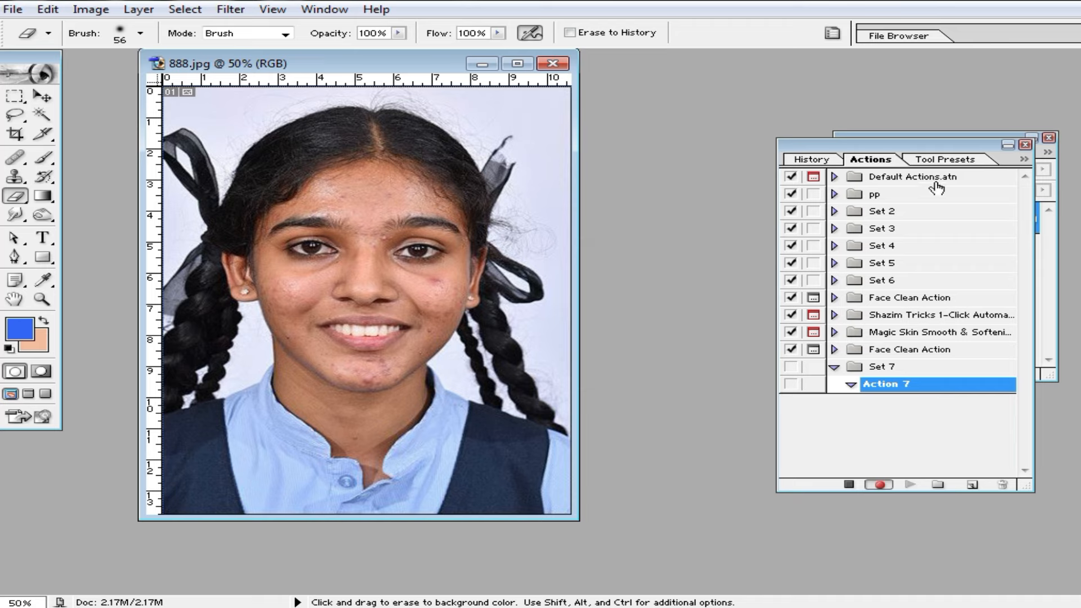
Move the Actions panel clear of the Layers panel, duplicate the Background layer, and invert the copy's colours
drag(921, 147, 693, 279)
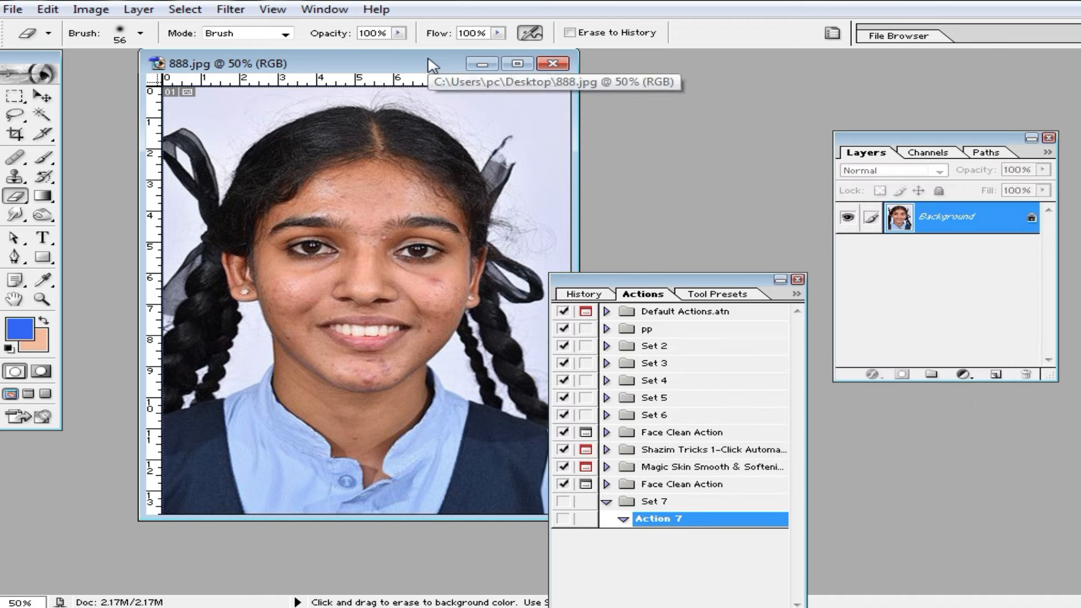
key(ctrl)
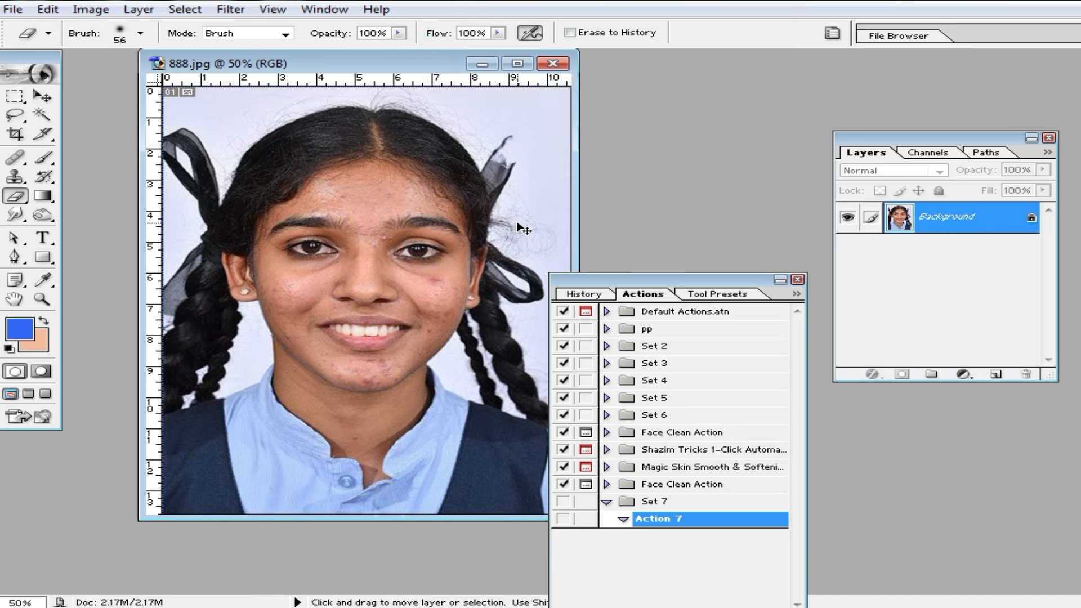
key(ctrl+j)
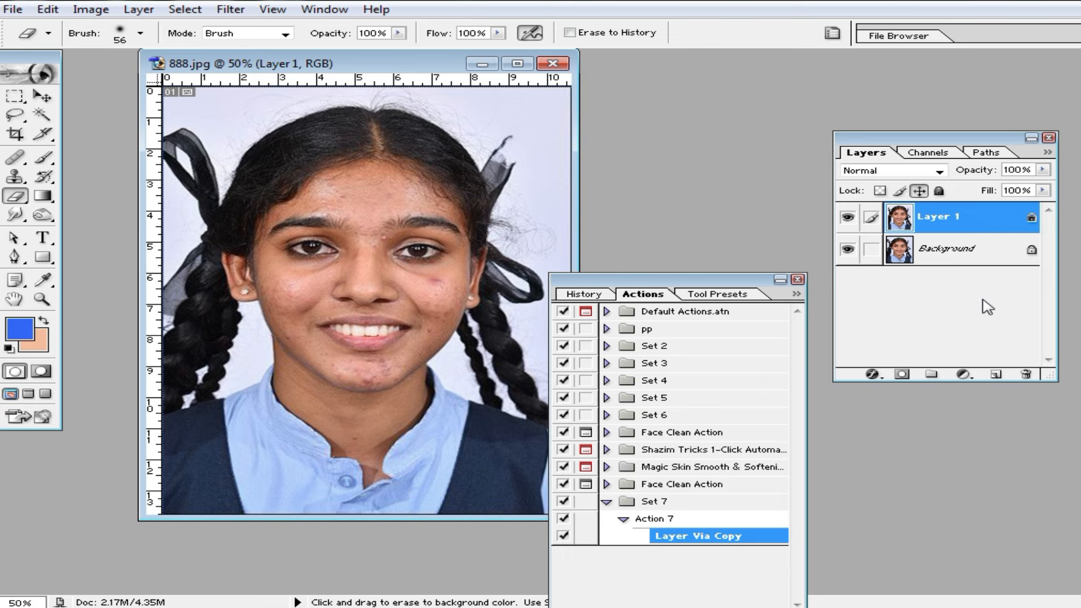
key(ctrl+i)
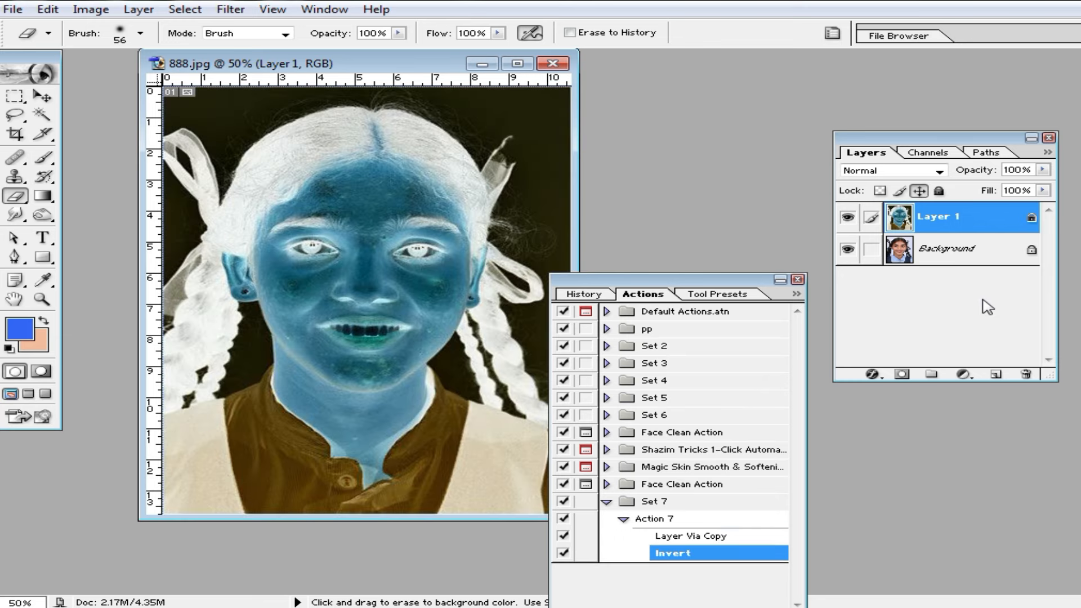
Set Layer 1's blending mode to Vivid Light and apply the High Pass filter with a radius of 9.5 pixels
click(939, 171)
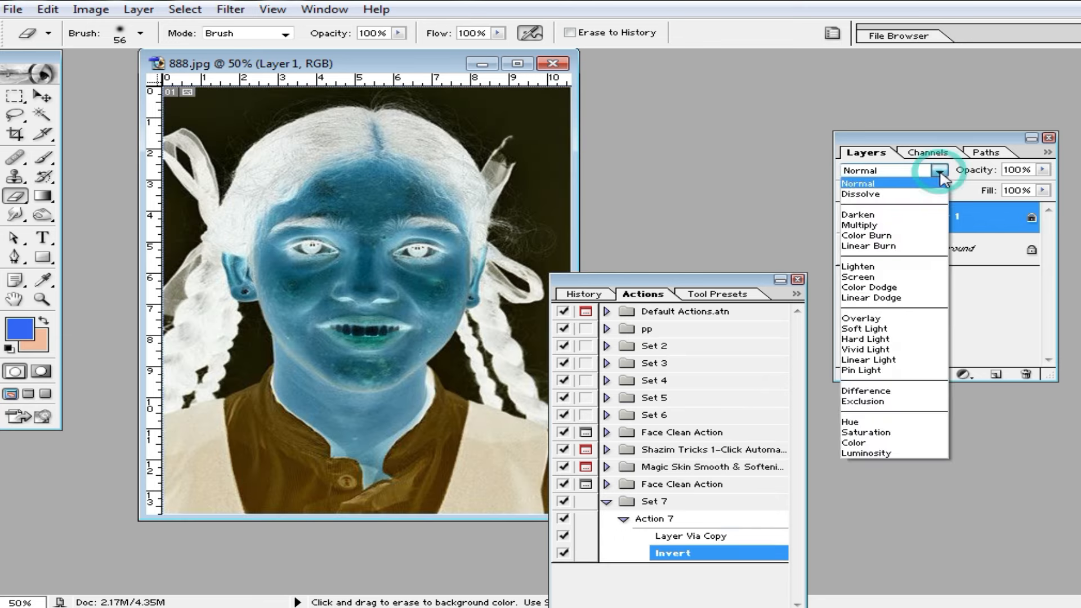
click(894, 350)
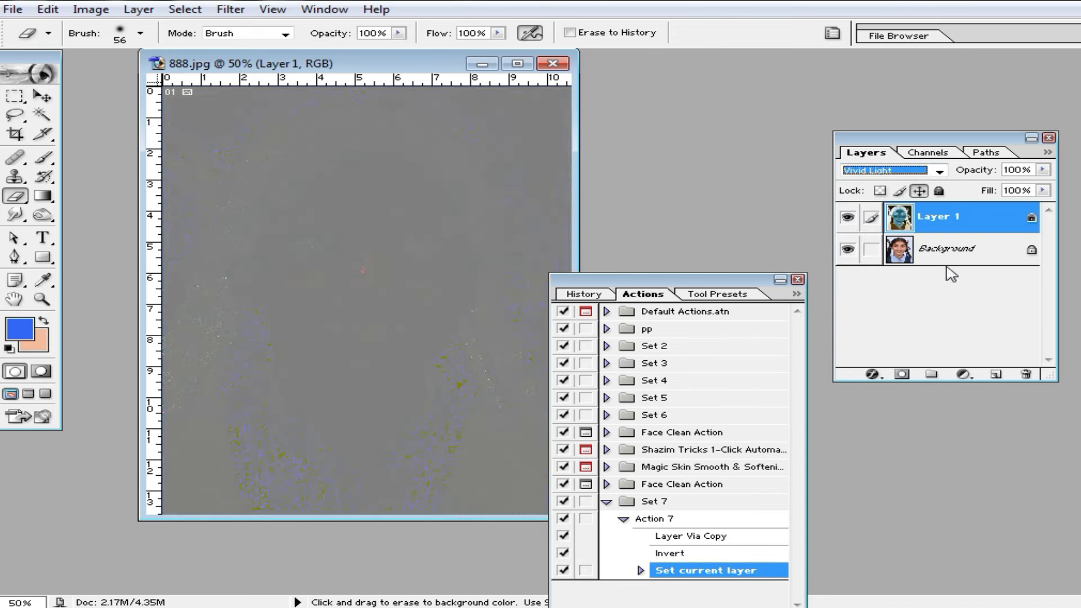
click(230, 10)
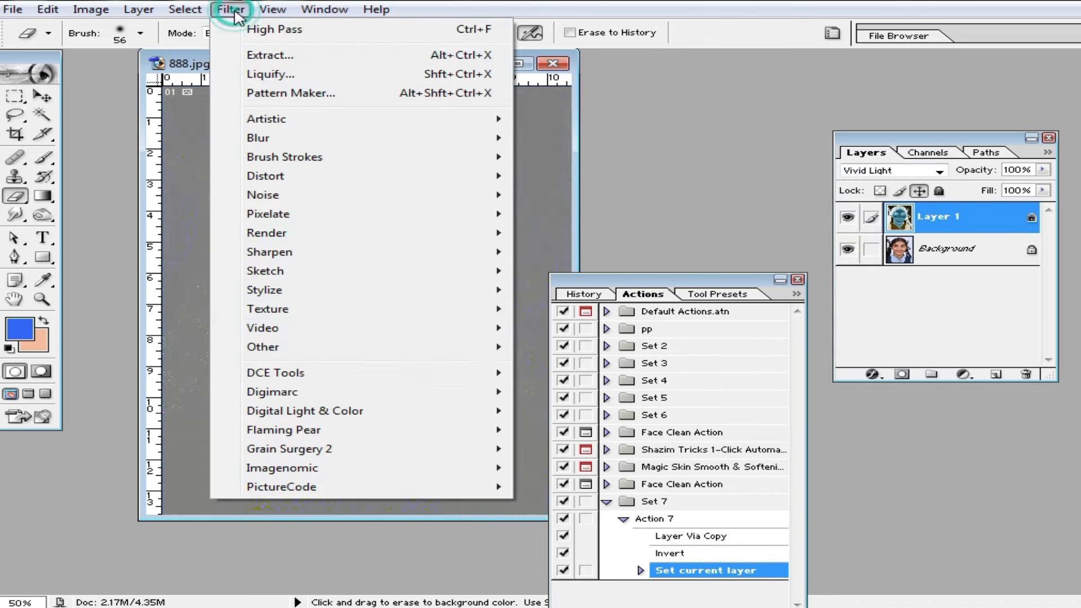
click(323, 348)
click(604, 366)
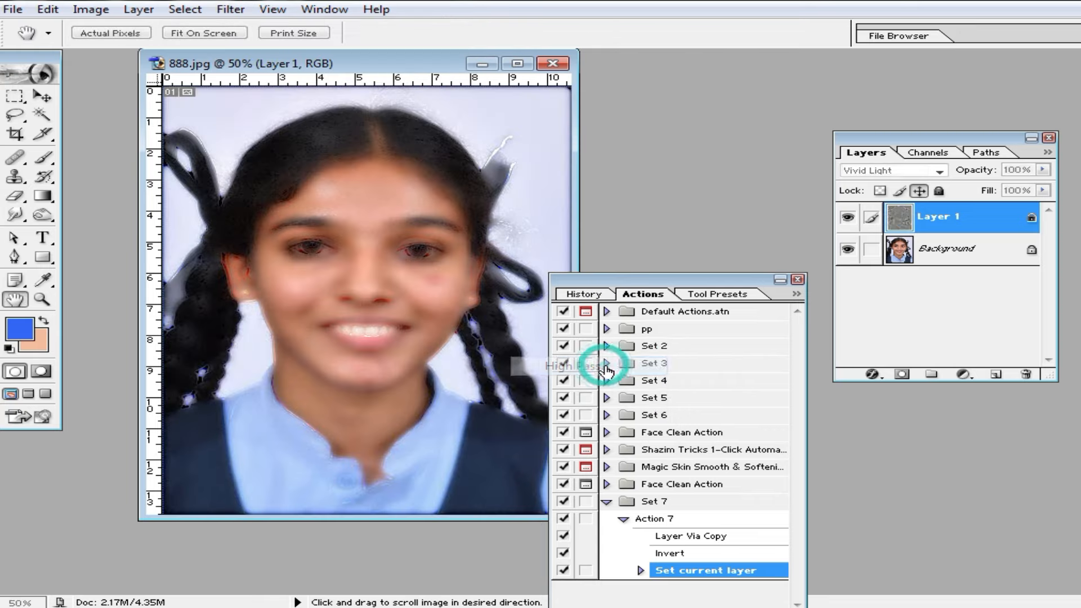
drag(713, 491, 719, 494)
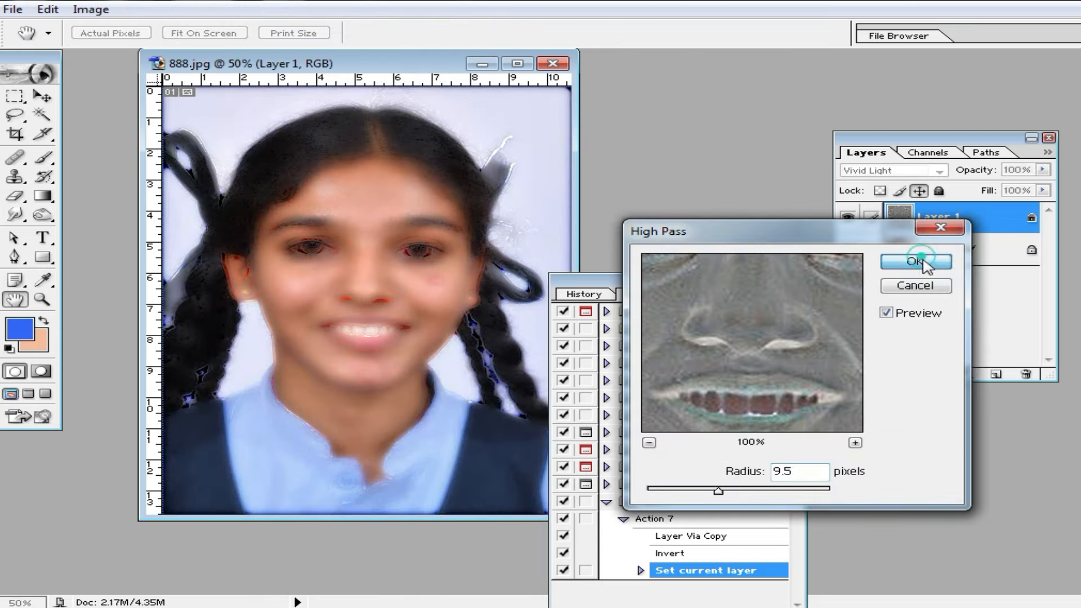
click(916, 262)
key(e)
Apply Gaussian Blur with a radius of 1.2 pixels to Layer 1, and add a layer mask inverted to black
click(229, 10)
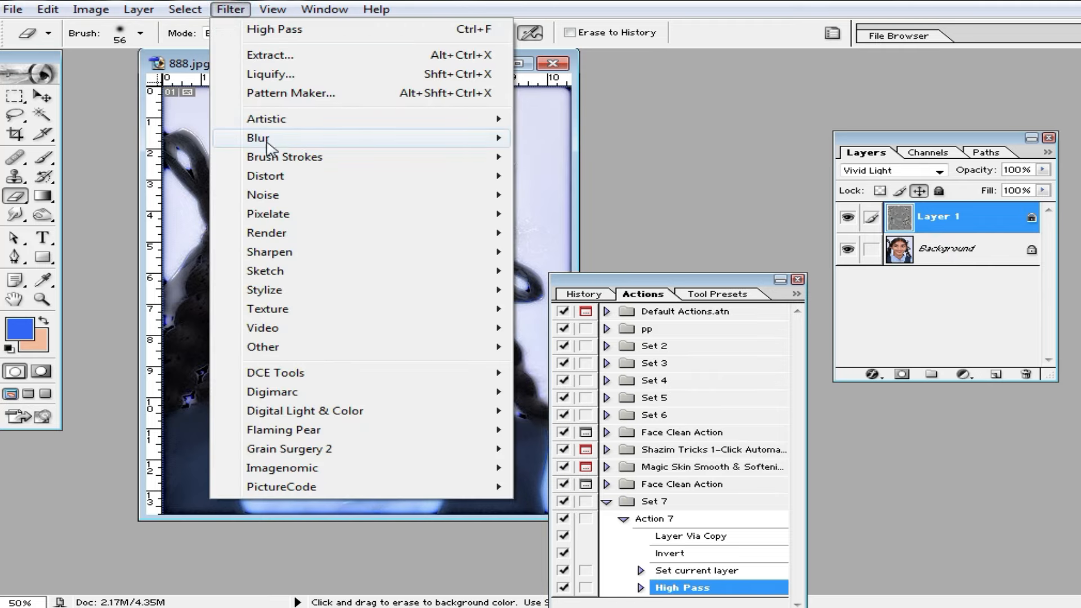
mouse_move(349, 137)
click(587, 176)
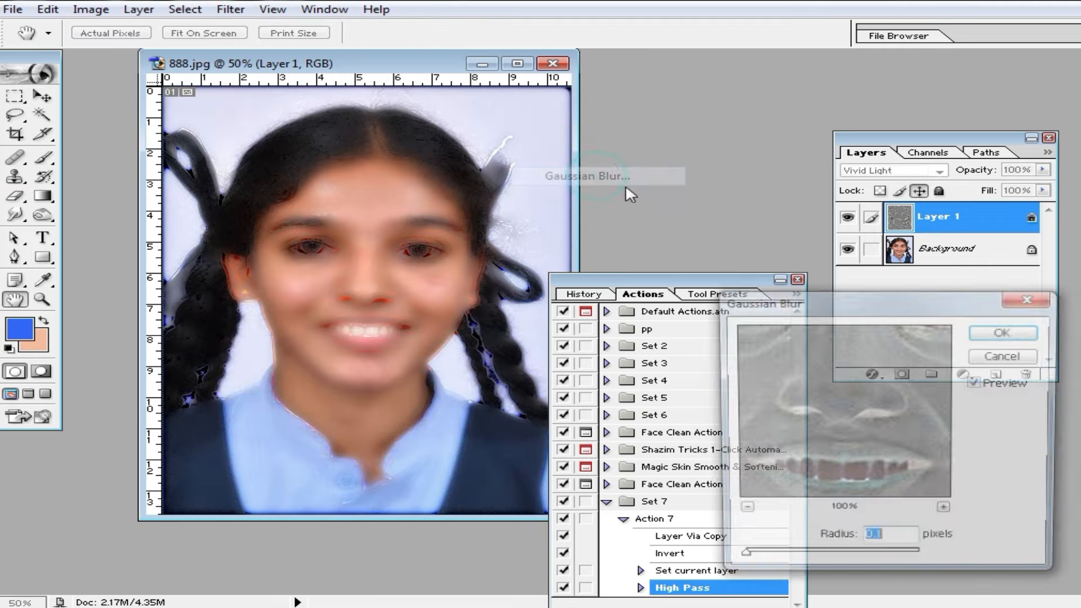
drag(701, 442, 714, 443)
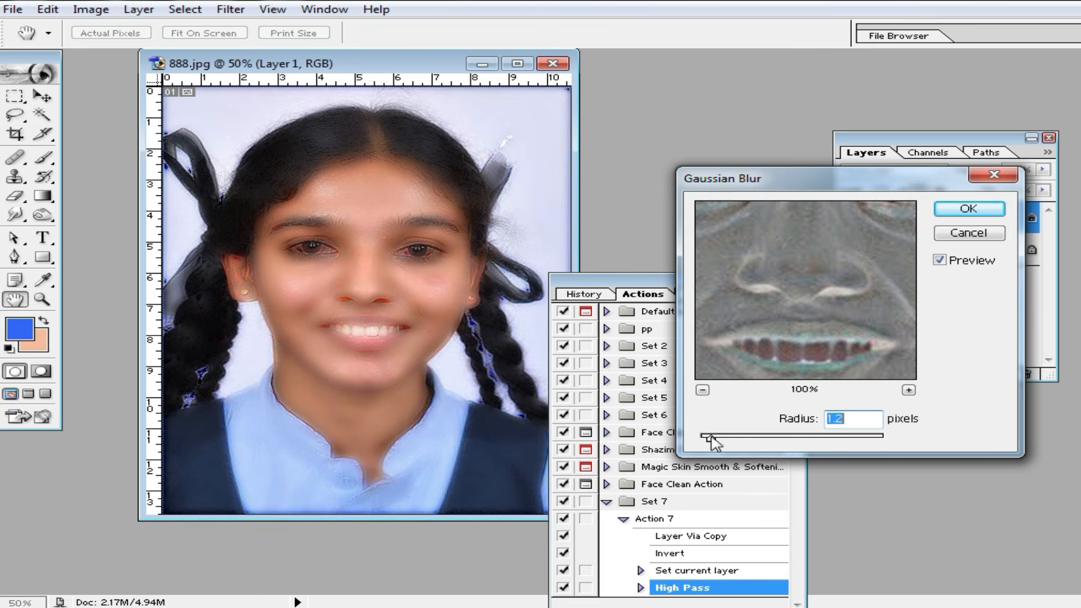
click(969, 209)
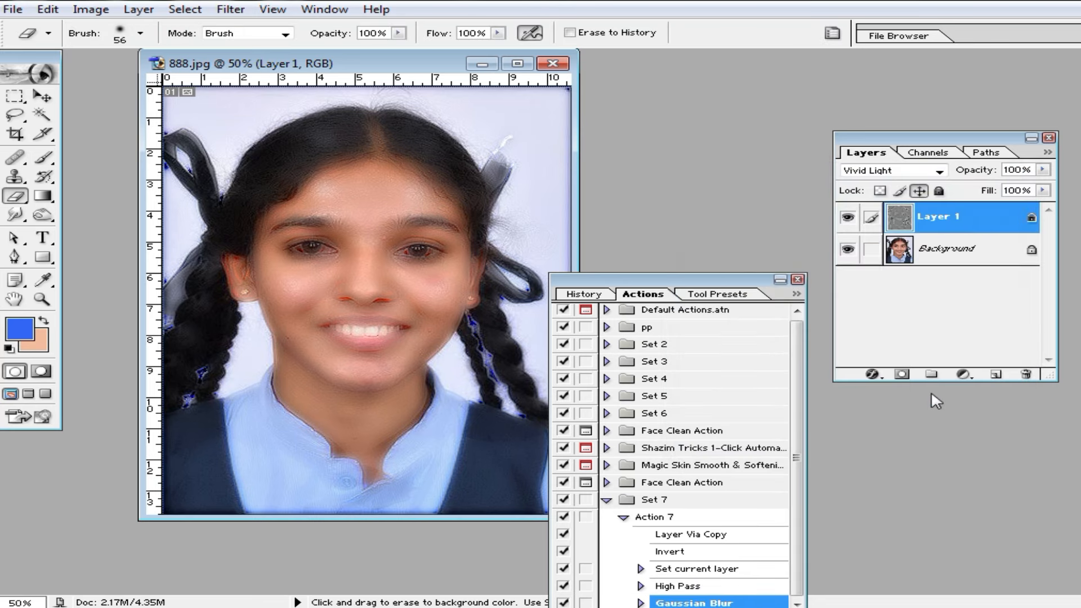
click(901, 375)
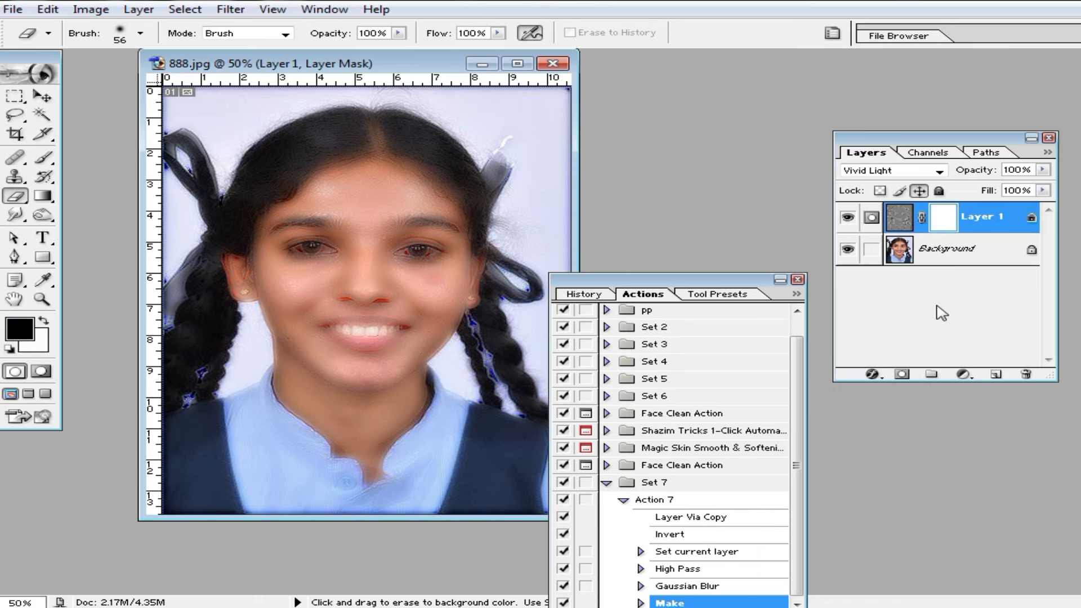
key(ctrl+i)
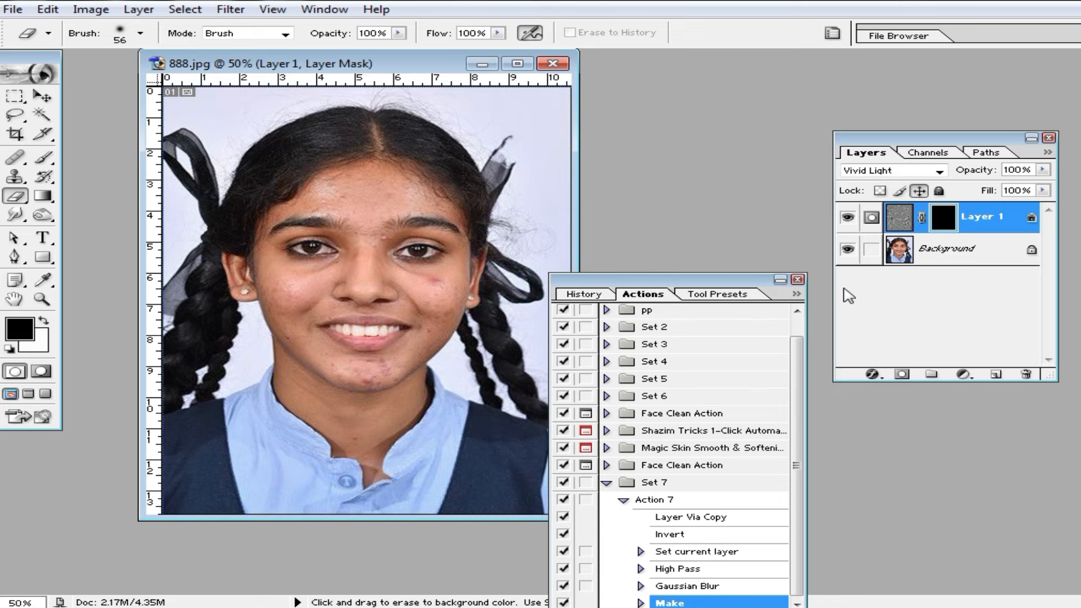
Stop recording Action 7 and collapse Set 7 in the Actions panel
drag(697, 286, 767, 194)
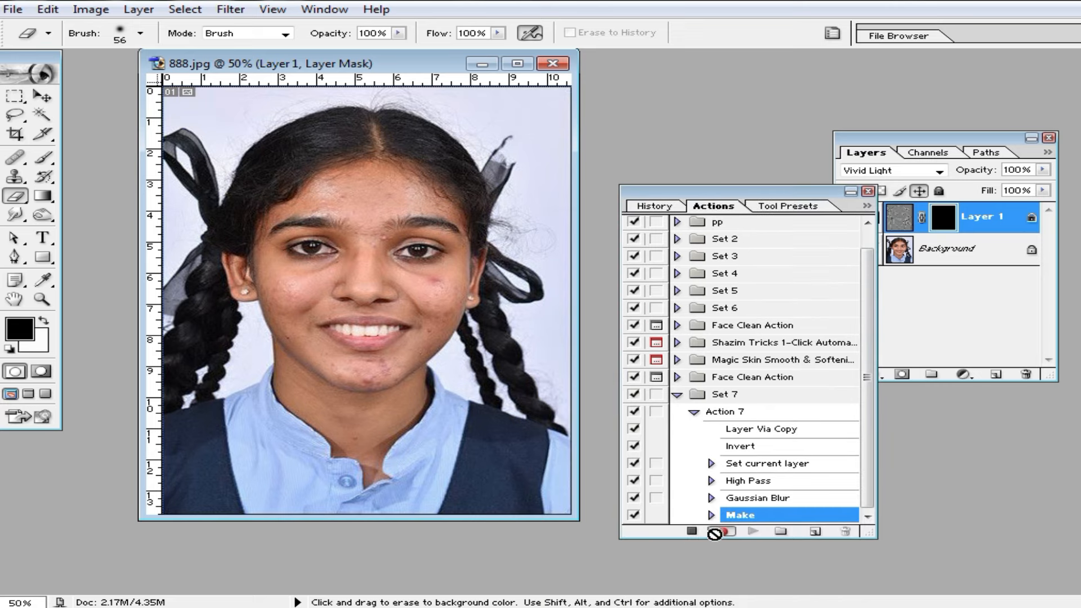
click(693, 532)
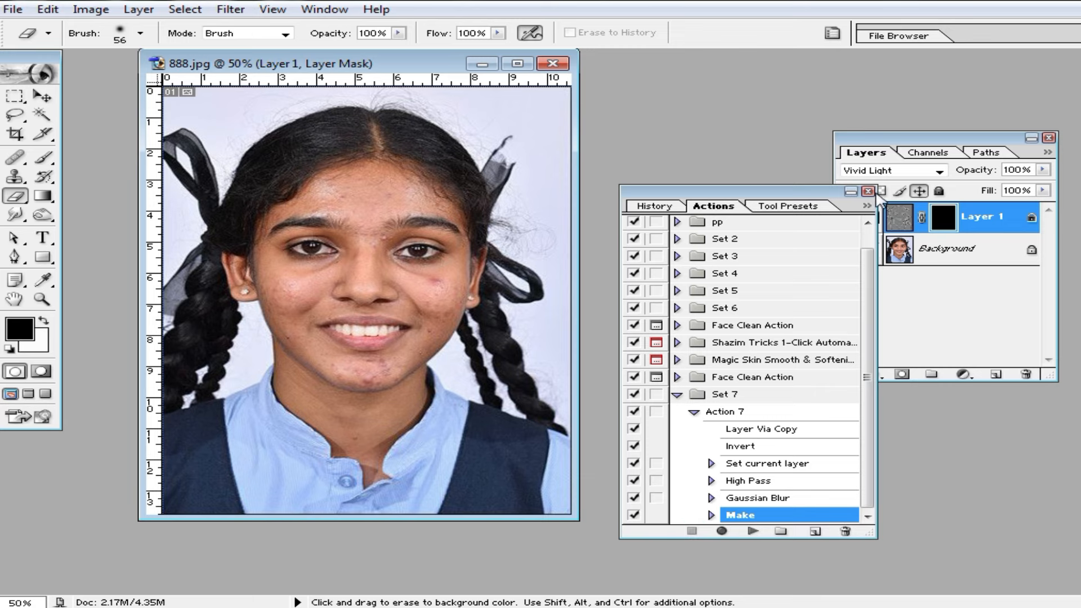
drag(747, 193, 893, 335)
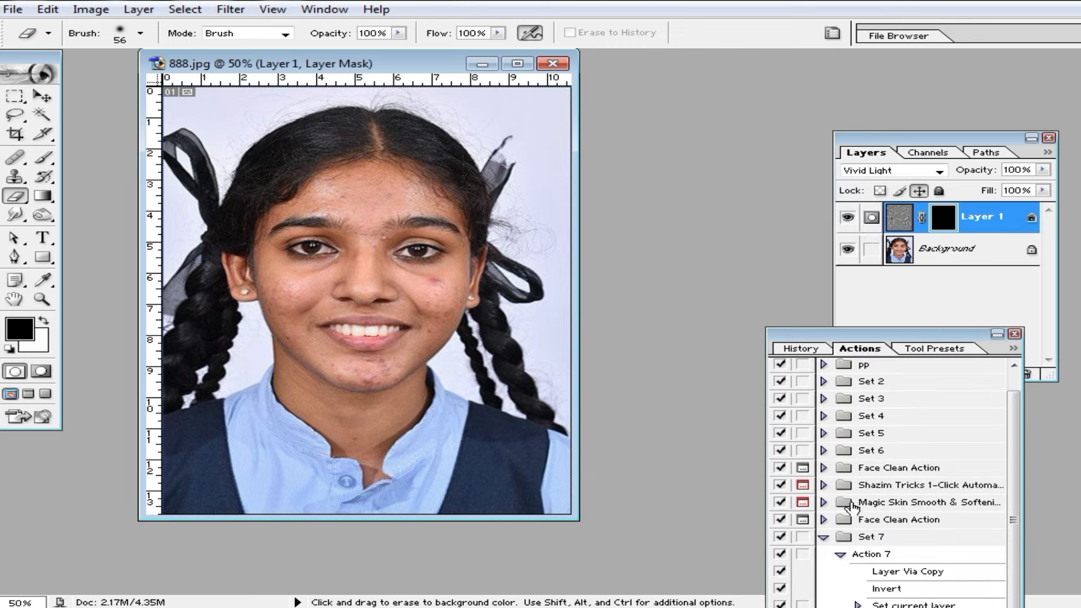
click(823, 538)
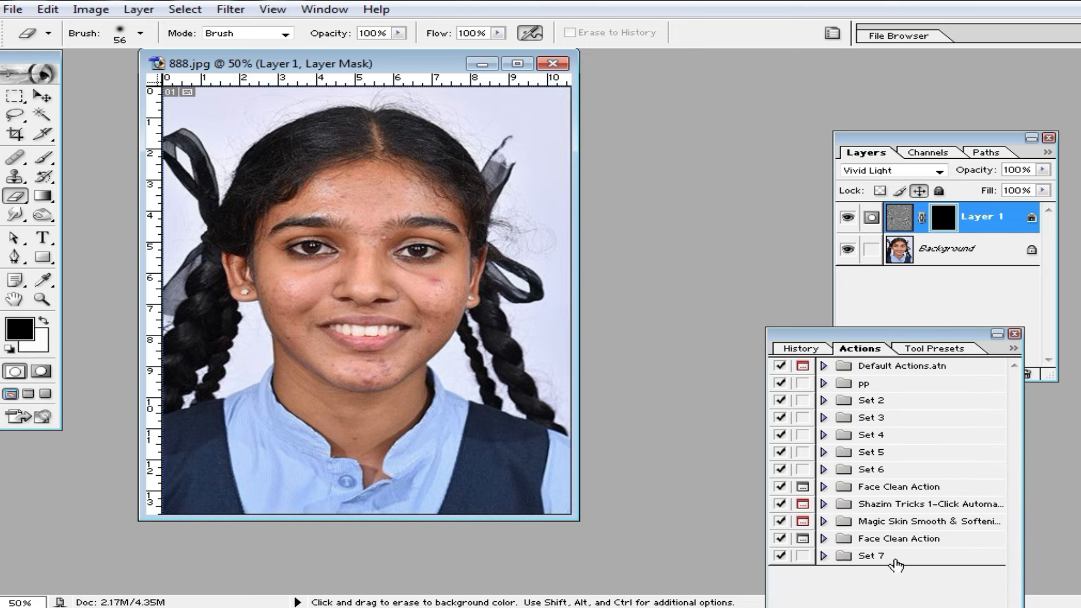
Close the portrait without saving and reopen 888.jpg from the Desktop
click(955, 148)
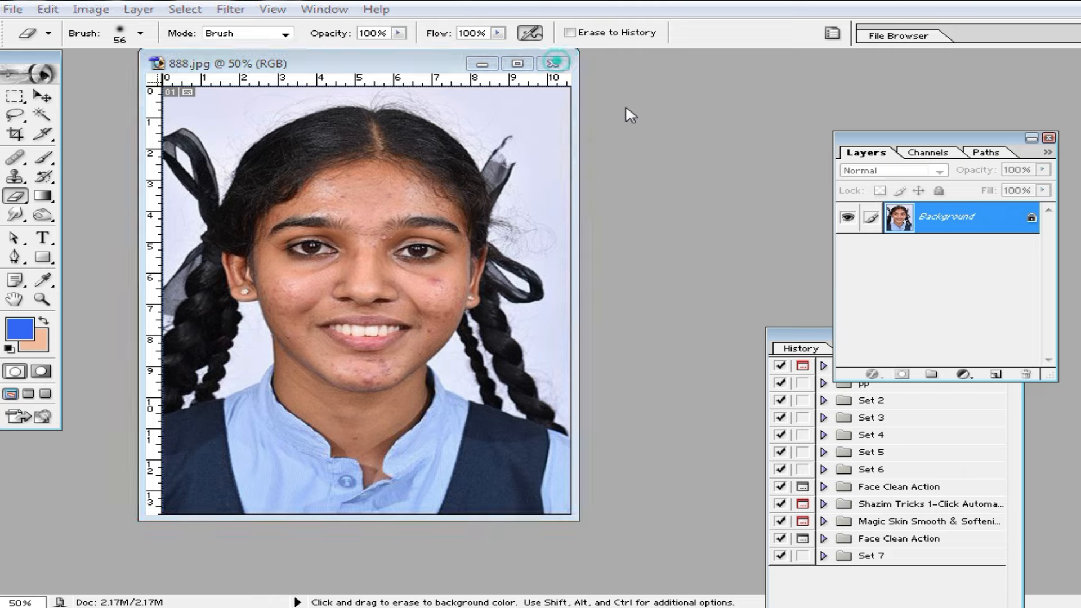
click(552, 63)
click(545, 235)
double_click(629, 265)
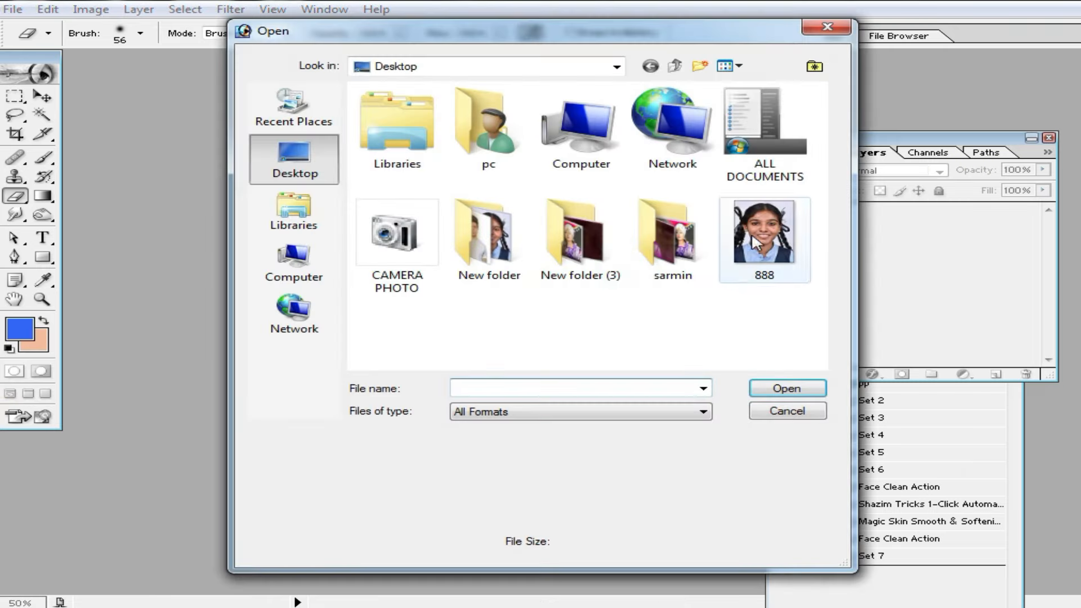
double_click(751, 233)
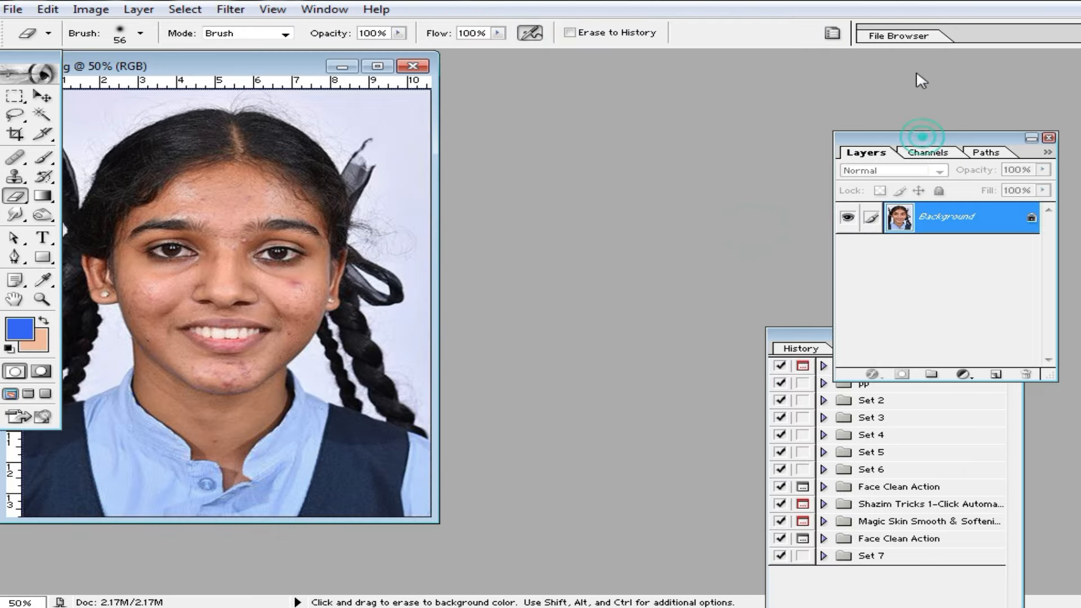
Arrange the Layers panel, Actions panel and image window without overlap, and play Action 7 on the portrait with its function key
drag(916, 73, 919, 69)
drag(872, 334, 711, 228)
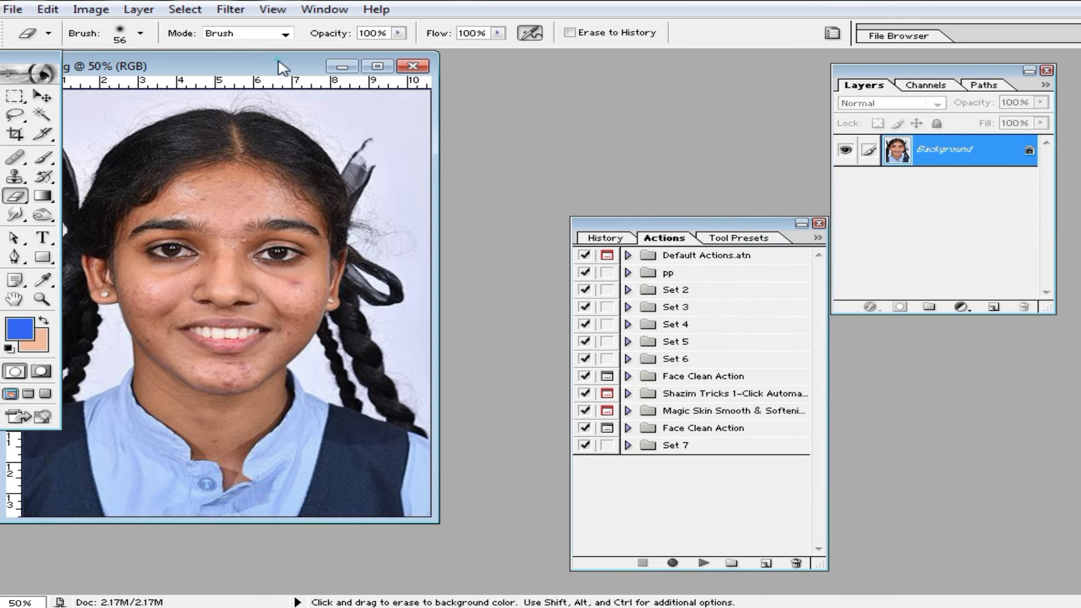
drag(281, 68, 367, 82)
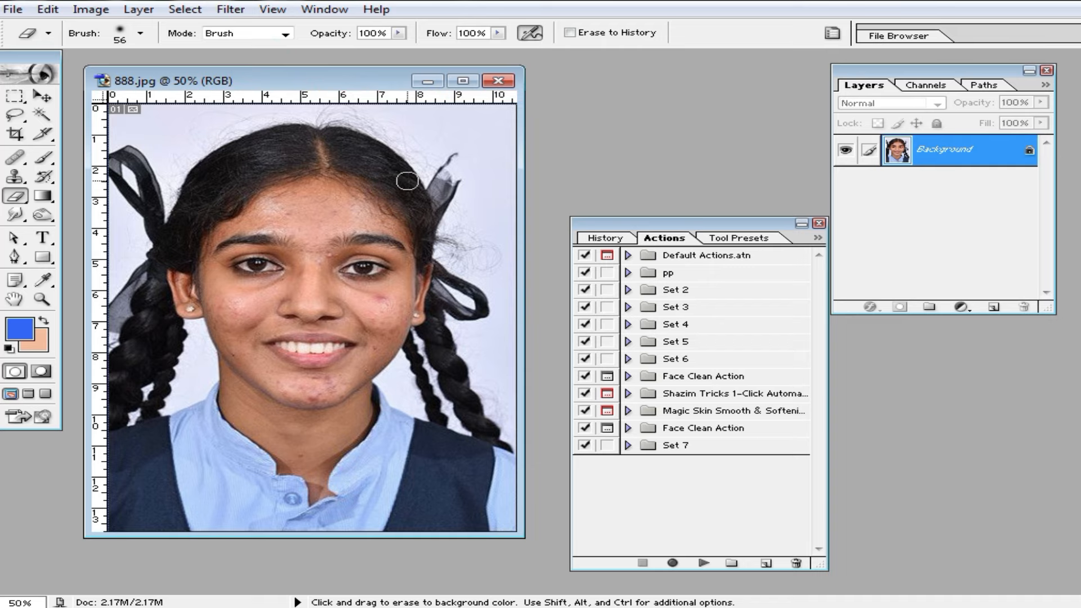
key(F2)
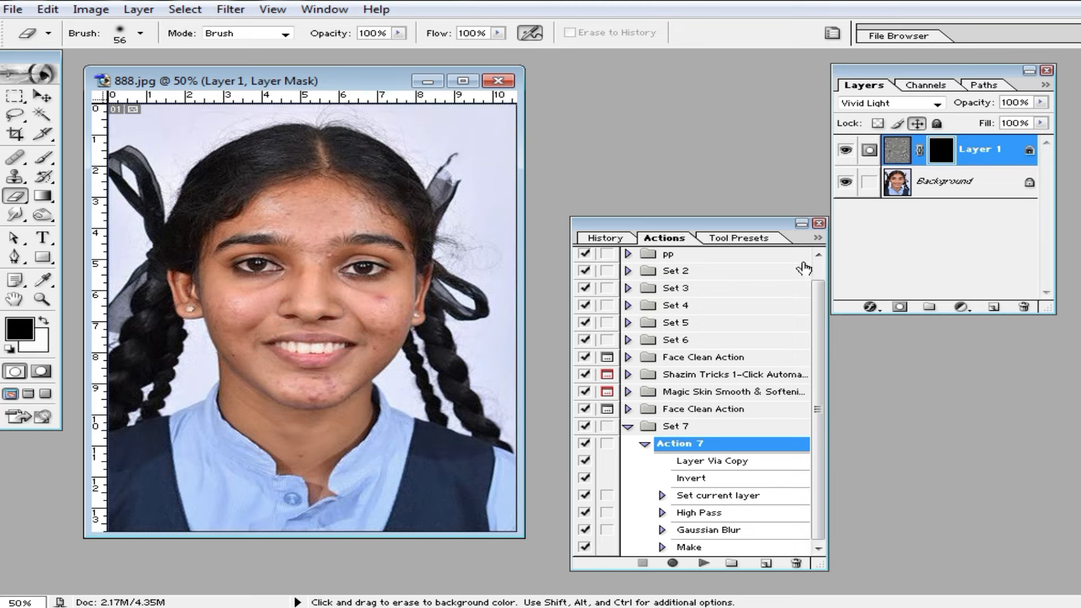
Turn on the dialog prompts for the High Pass and Gaussian Blur commands in Action 7
drag(700, 229, 736, 145)
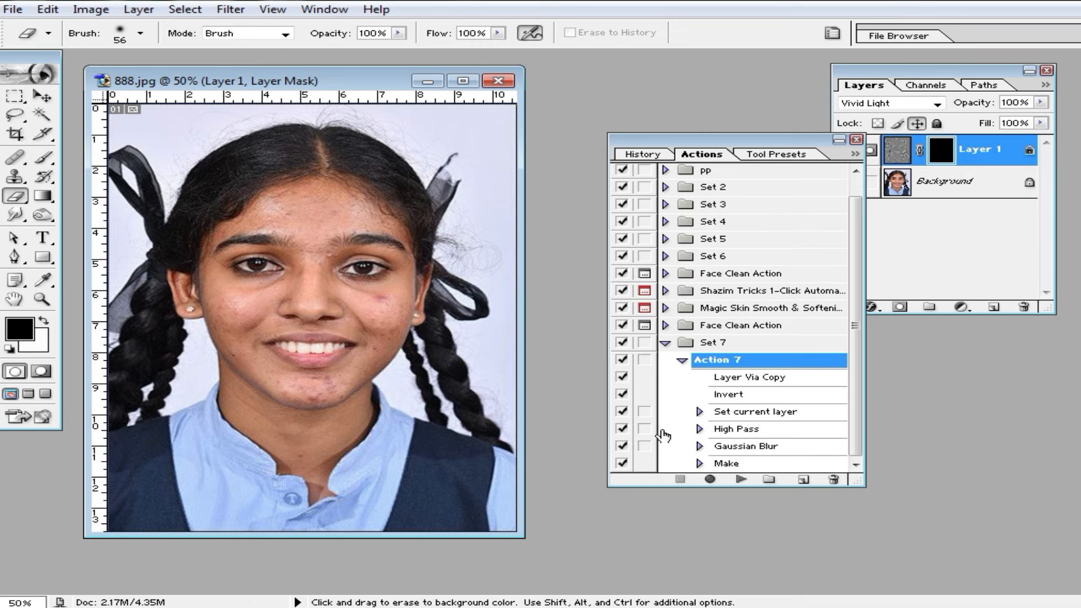
click(645, 430)
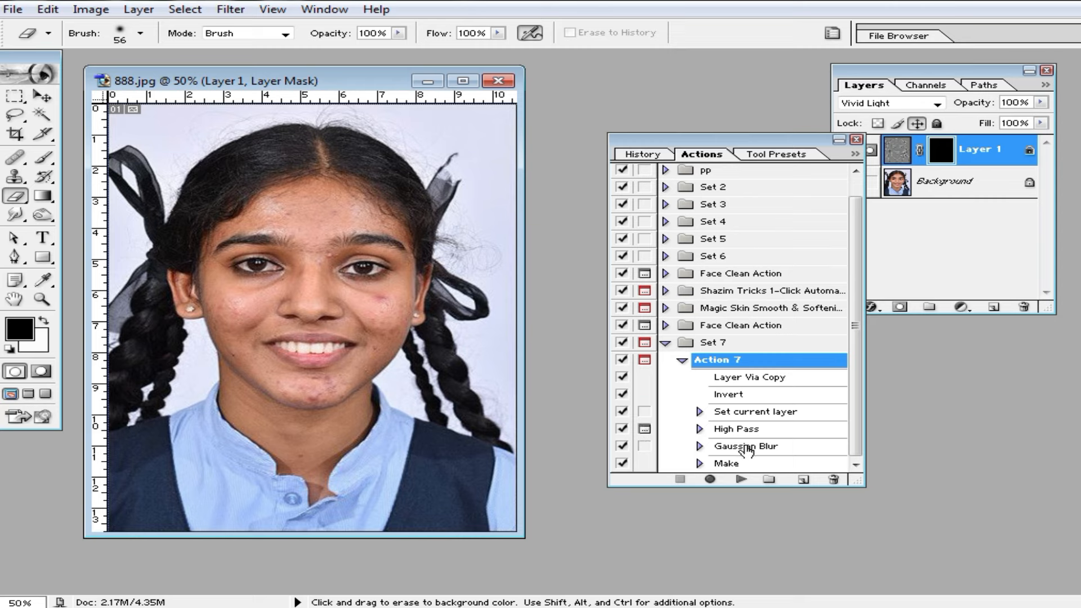
click(644, 448)
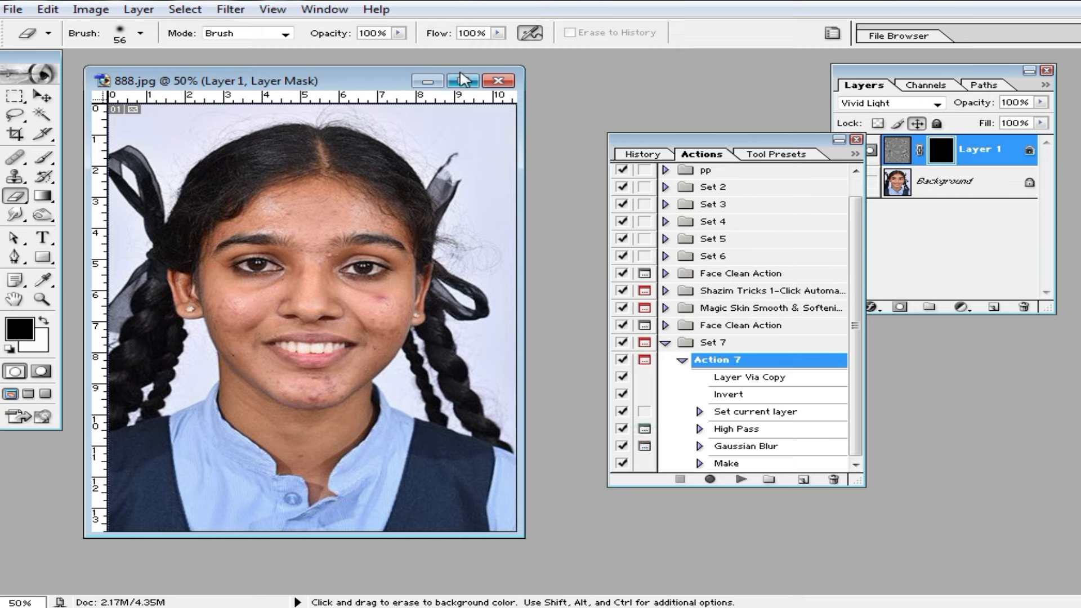
Discard the changes to the open portrait, close it, and open the original 888.jpg again
click(496, 81)
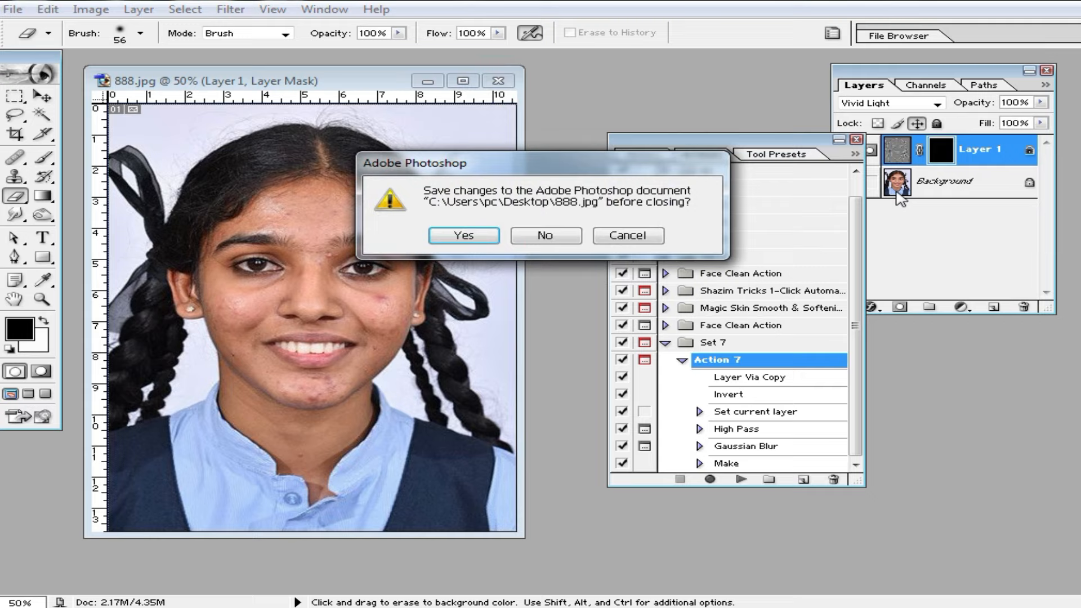
click(544, 235)
double_click(382, 251)
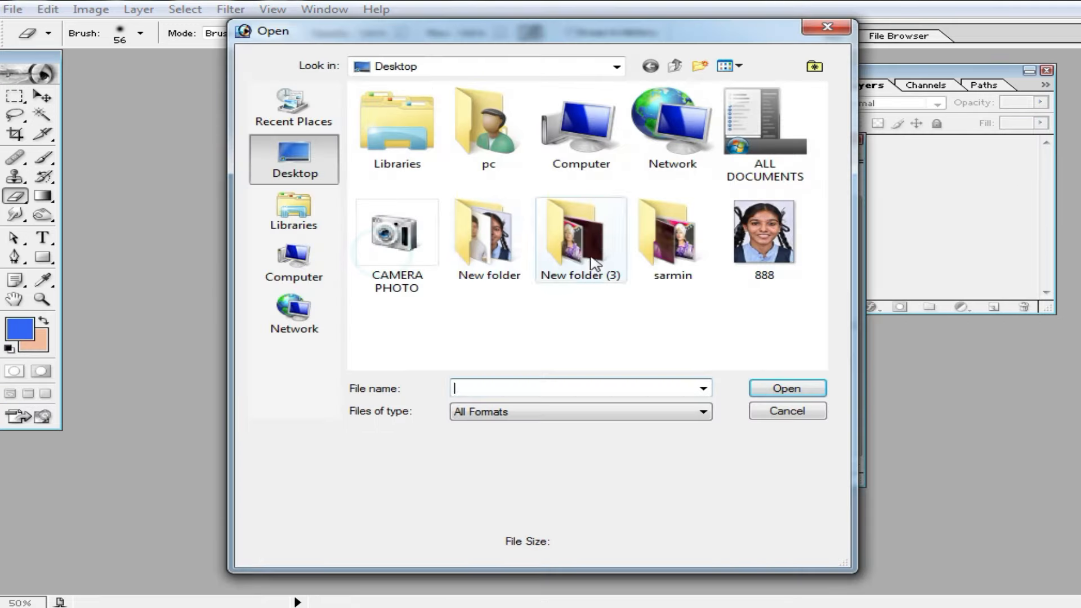
double_click(765, 239)
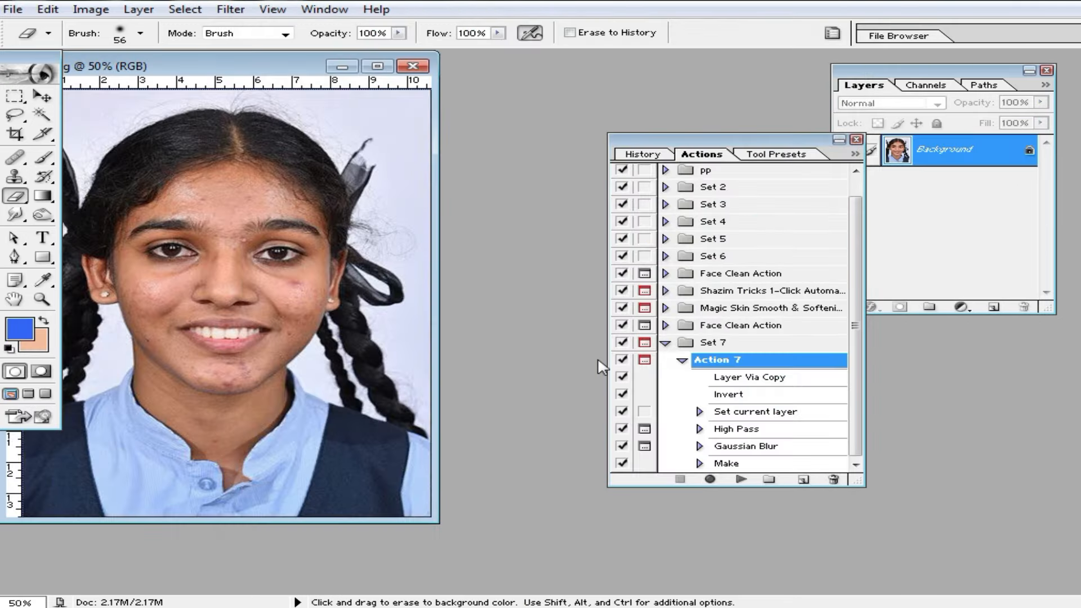
Play Action 7 on the portrait, setting the High Pass radius to 9.0 pixels and fine-tuning the Gaussian Blur radius
key(F2)
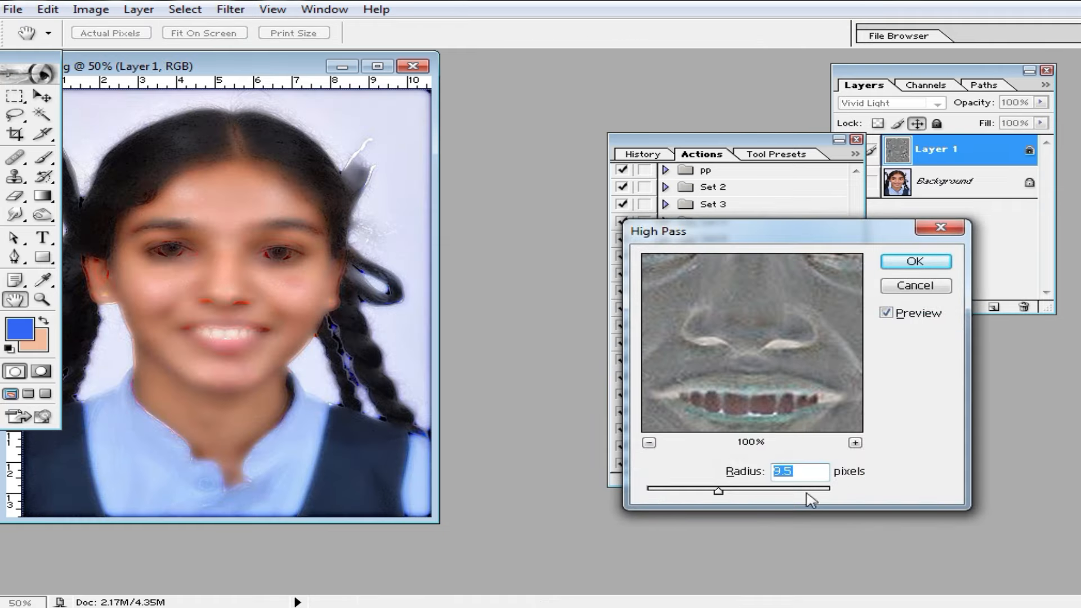
click(717, 491)
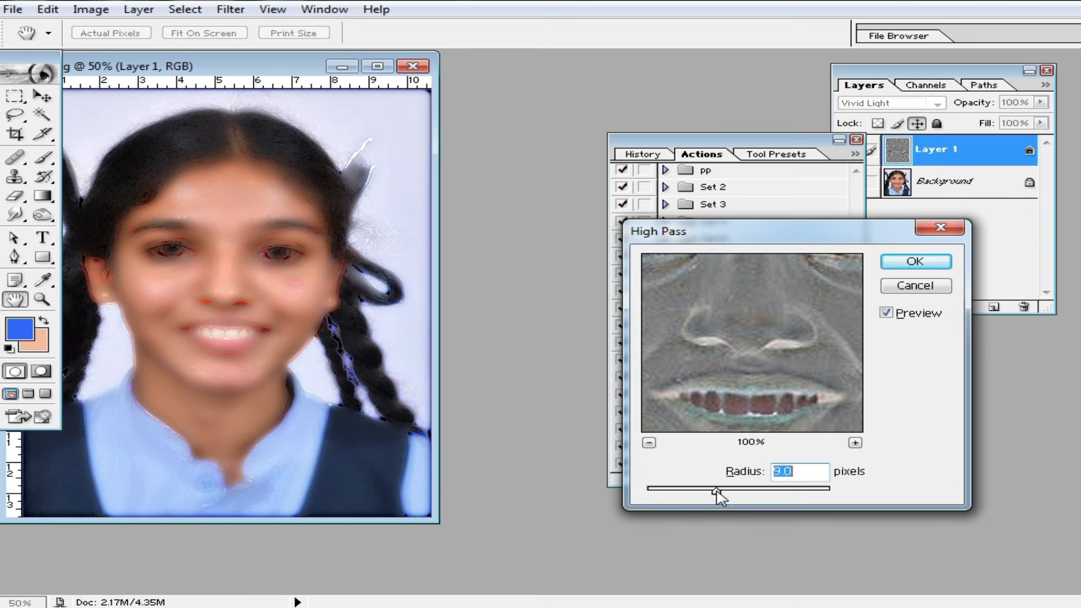
click(905, 265)
click(723, 435)
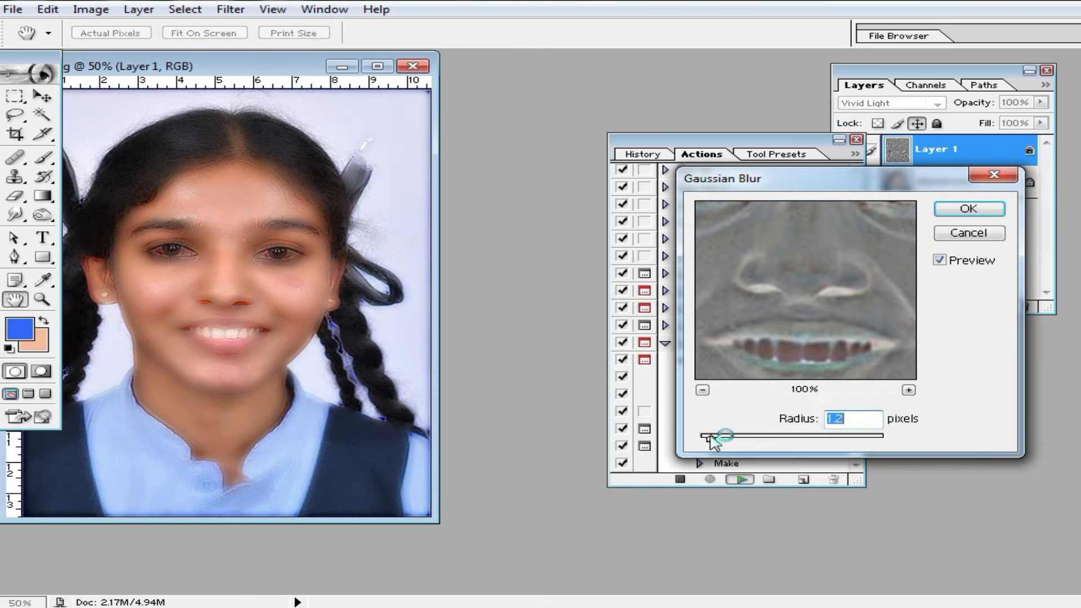
drag(710, 435, 707, 435)
click(967, 209)
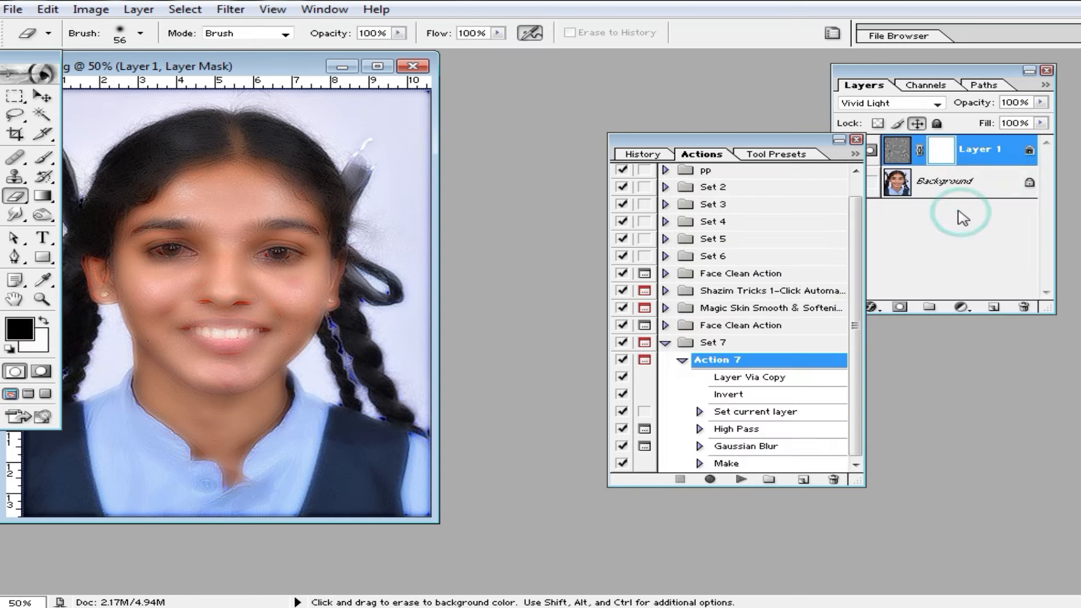
Move the Actions panel clear of the Layers panel and invert Layer 1's mask to black
drag(760, 142, 685, 141)
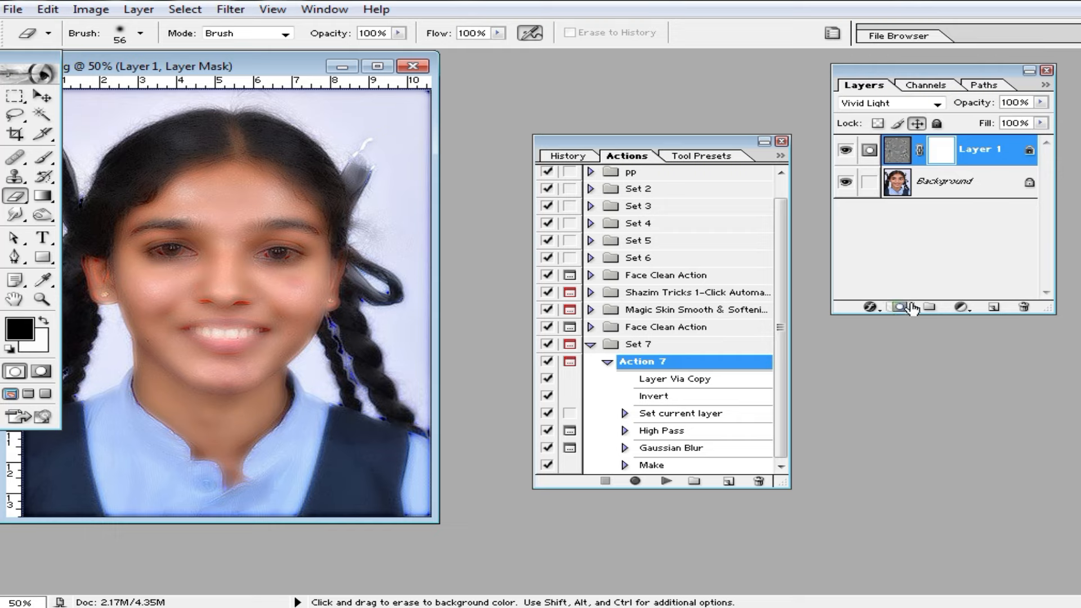
key(ctrl+i)
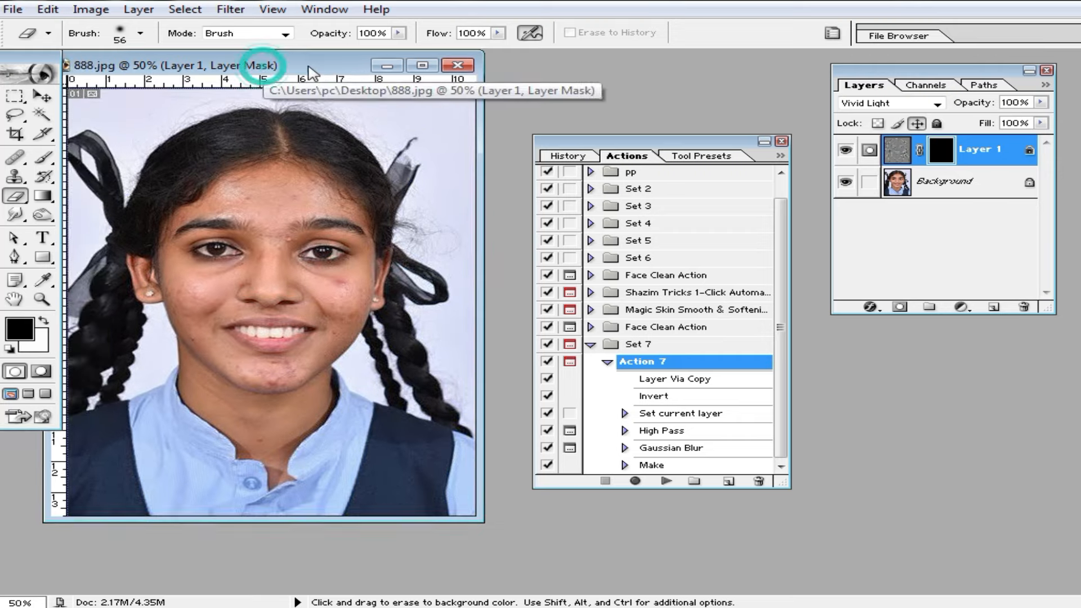
Maximize the portrait, clear the Actions panel from the face, and erase the black mask on Layer 1 over the cheeks, nose and chin
double_click(265, 73)
drag(670, 148, 941, 297)
ctrl+click(536, 321)
ctrl+click(536, 322)
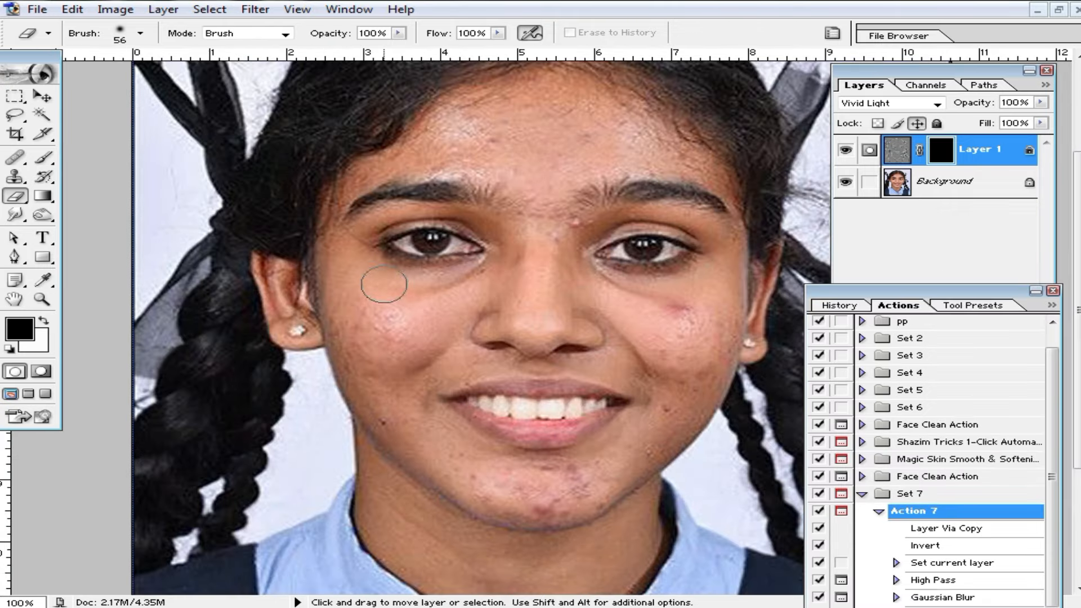
mouse_move(440, 332)
mouse_down()
mouse_move(409, 308)
mouse_move(370, 335)
mouse_move(412, 310)
mouse_move(439, 337)
mouse_move(397, 350)
mouse_up()
mouse_move(479, 481)
mouse_down()
mouse_move(429, 381)
mouse_move(469, 362)
mouse_move(467, 317)
mouse_move(376, 297)
mouse_move(449, 294)
mouse_move(505, 262)
mouse_move(513, 329)
mouse_move(546, 322)
mouse_move(562, 246)
mouse_move(633, 311)
mouse_move(703, 331)
mouse_move(679, 392)
mouse_move(625, 469)
mouse_move(557, 490)
mouse_move(584, 472)
mouse_move(534, 502)
mouse_move(553, 505)
mouse_move(618, 458)
mouse_move(657, 398)
mouse_move(633, 358)
mouse_move(485, 357)
mouse_move(557, 330)
mouse_move(572, 260)
mouse_move(591, 276)
mouse_up()
Erase the black mask over the forehead to reveal the smoothing there
scroll(706, 281, up, 2)
scroll(707, 331, up, 2)
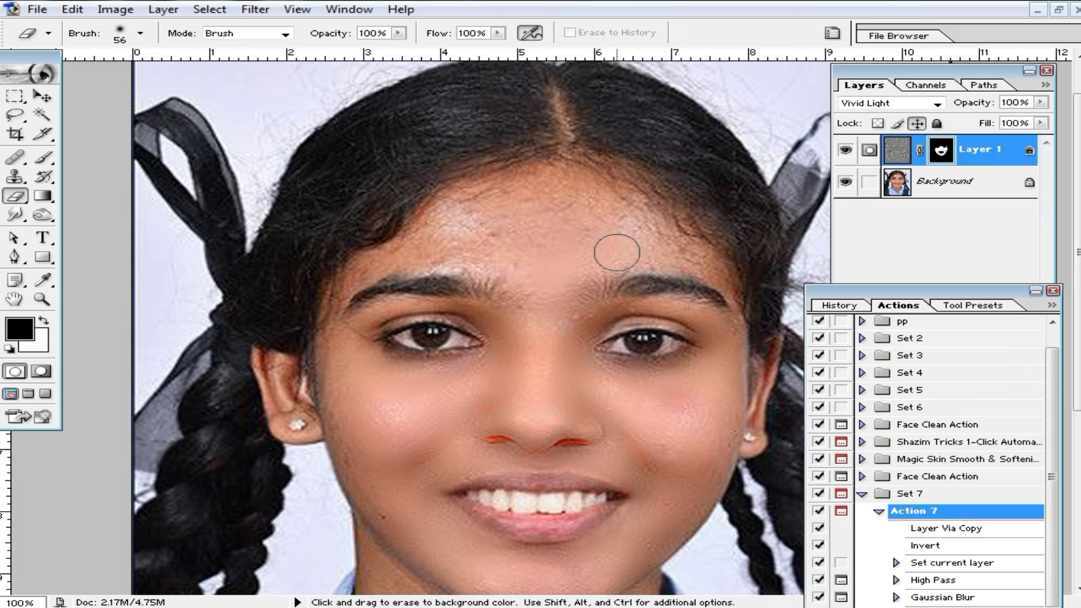
mouse_move(478, 242)
mouse_down()
mouse_move(374, 271)
mouse_move(342, 338)
mouse_move(346, 295)
mouse_move(442, 224)
mouse_up()
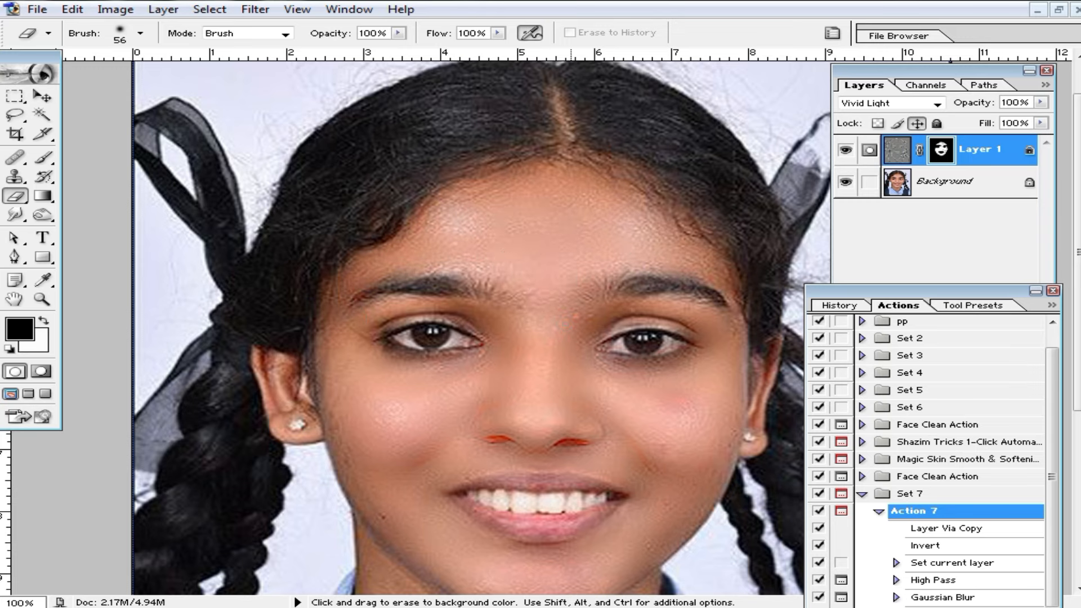
Erase the black mask over the neck and the remaining unsmoothed skin of the lower face
scroll(499, 304, down, 5)
scroll(443, 396, down, 6)
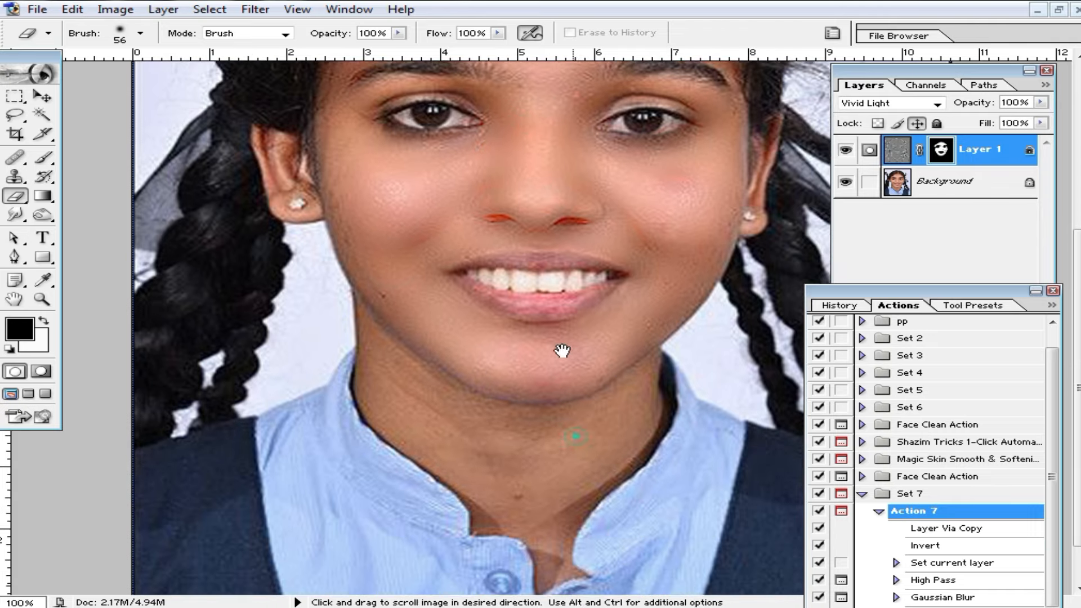
drag(383, 329, 524, 483)
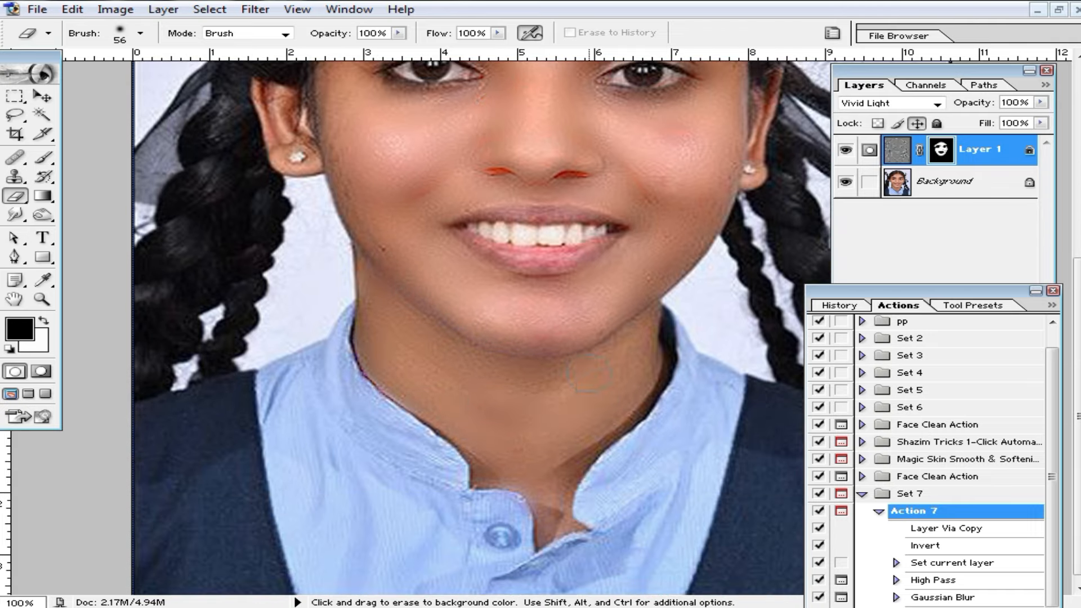
scroll(597, 366, up, 6)
mouse_move(549, 406)
mouse_down()
mouse_move(487, 333)
mouse_move(568, 329)
mouse_move(694, 360)
mouse_up()
Lower Layer 1's fill to soften the smoothing effect, and flatten the layer into the Background
alt+click(611, 290)
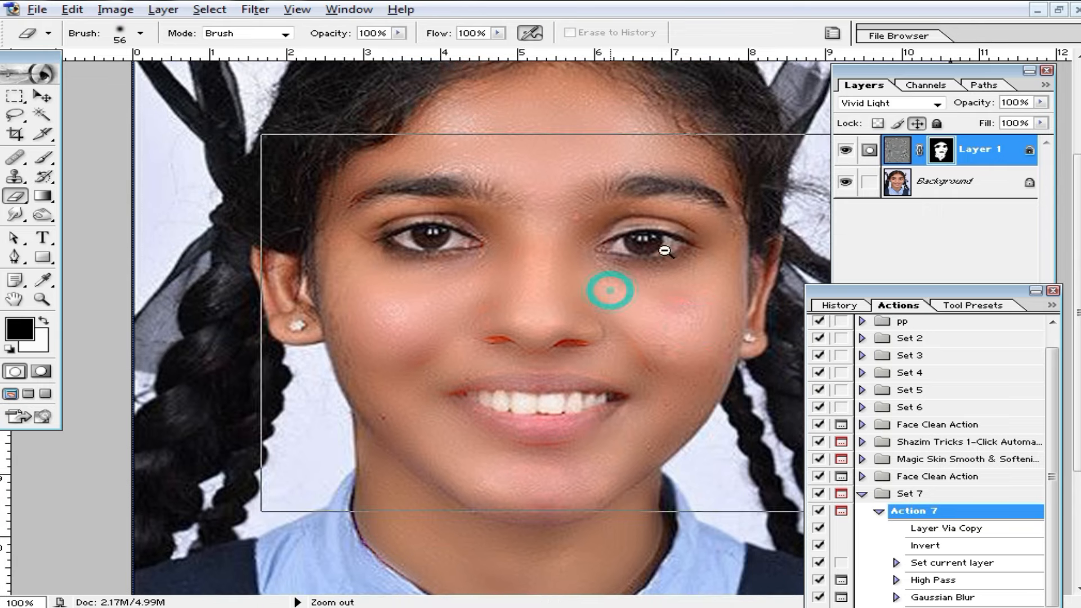
ctrl+click(567, 345)
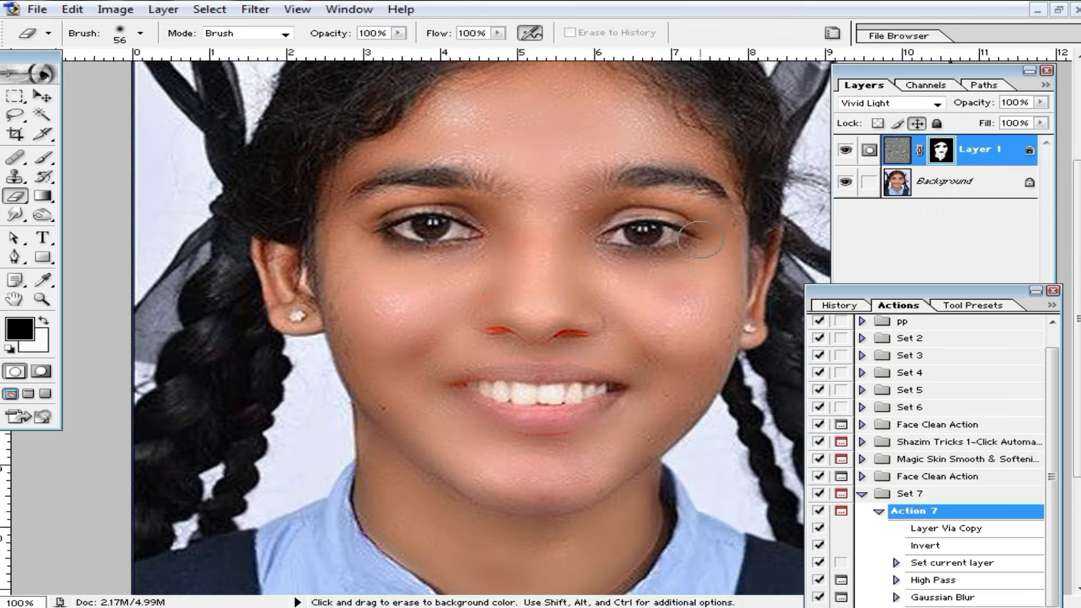
click(1042, 123)
drag(1039, 141, 999, 141)
alt+click(695, 254)
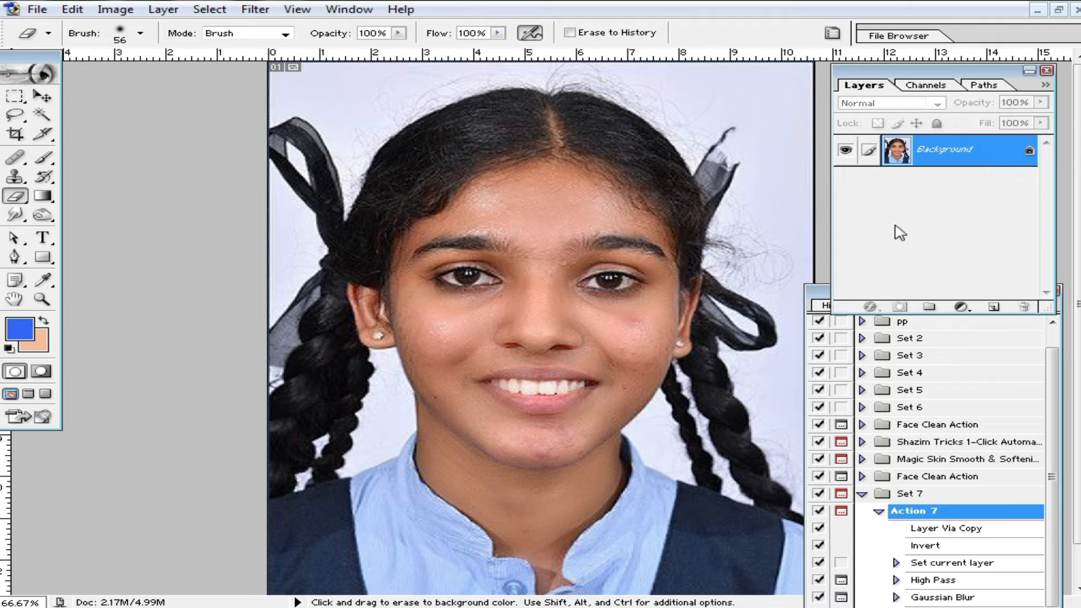
Apply the Imagenomic Noiseware Professional filter to the portrait with the Default settings
click(251, 13)
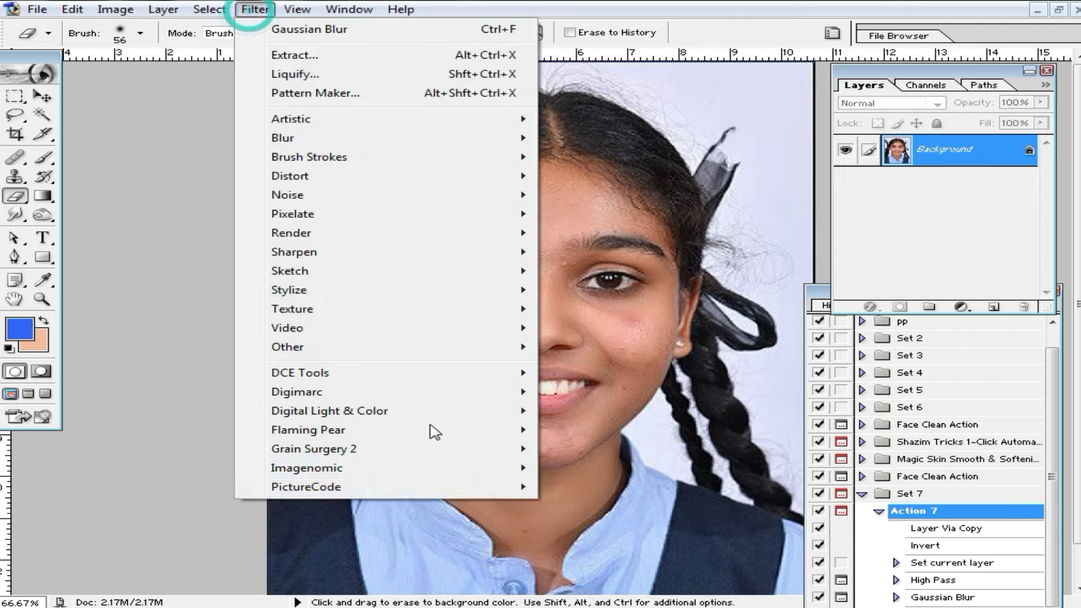
mouse_move(512, 472)
click(637, 471)
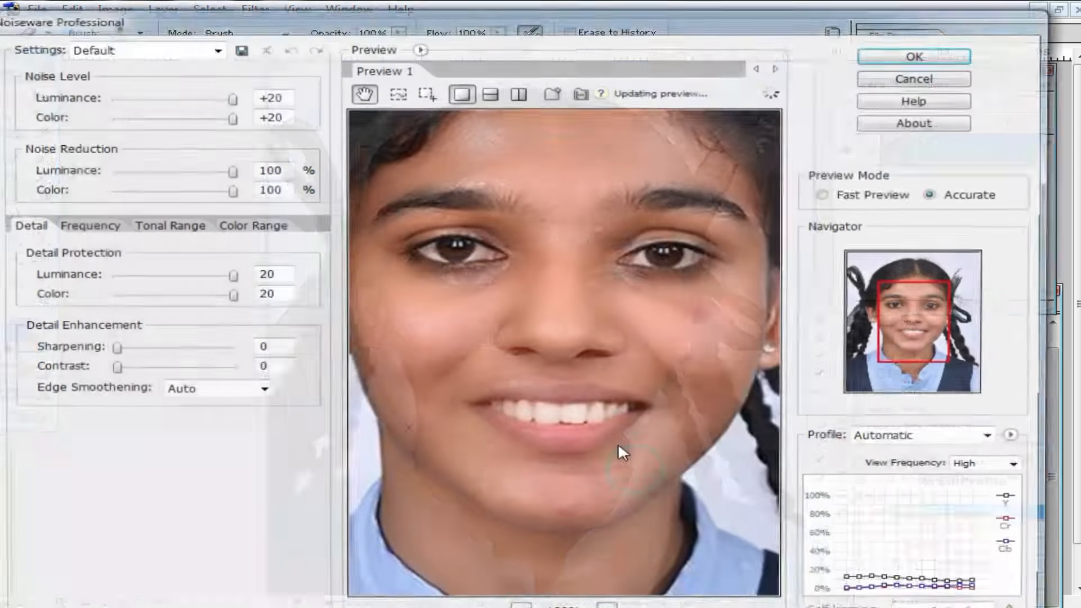
click(928, 50)
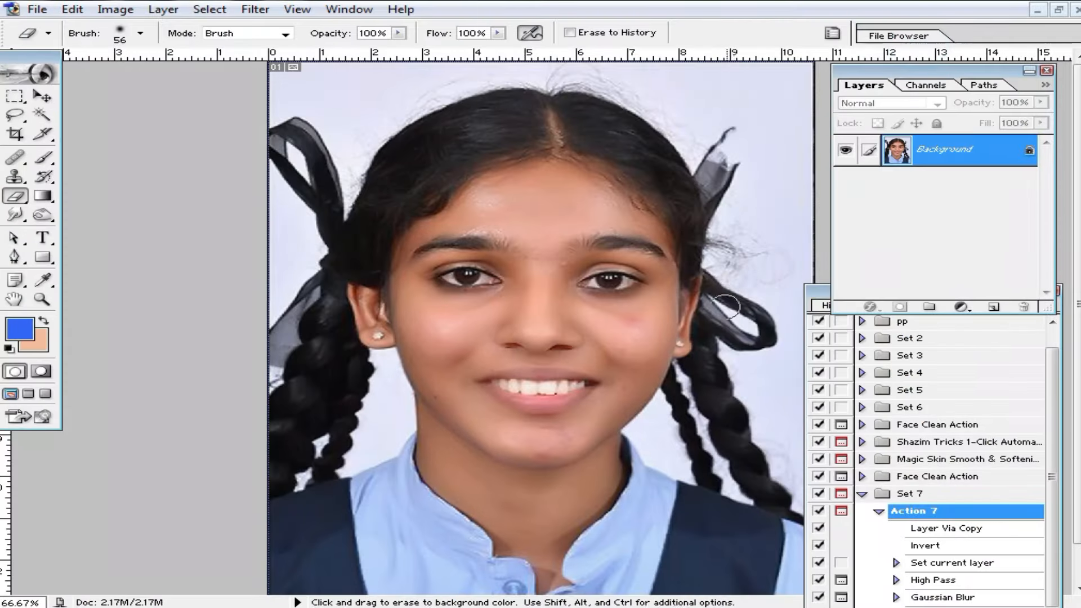
Brighten the portrait with an RGB Curves point at input 115 and output 139
key(ctrl+m)
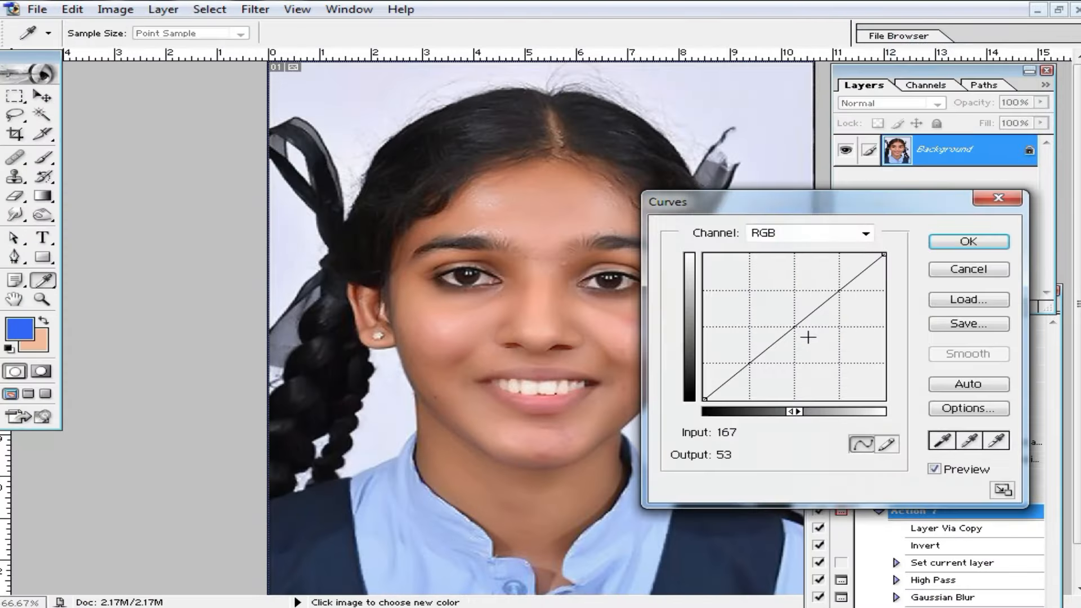
drag(805, 325, 786, 320)
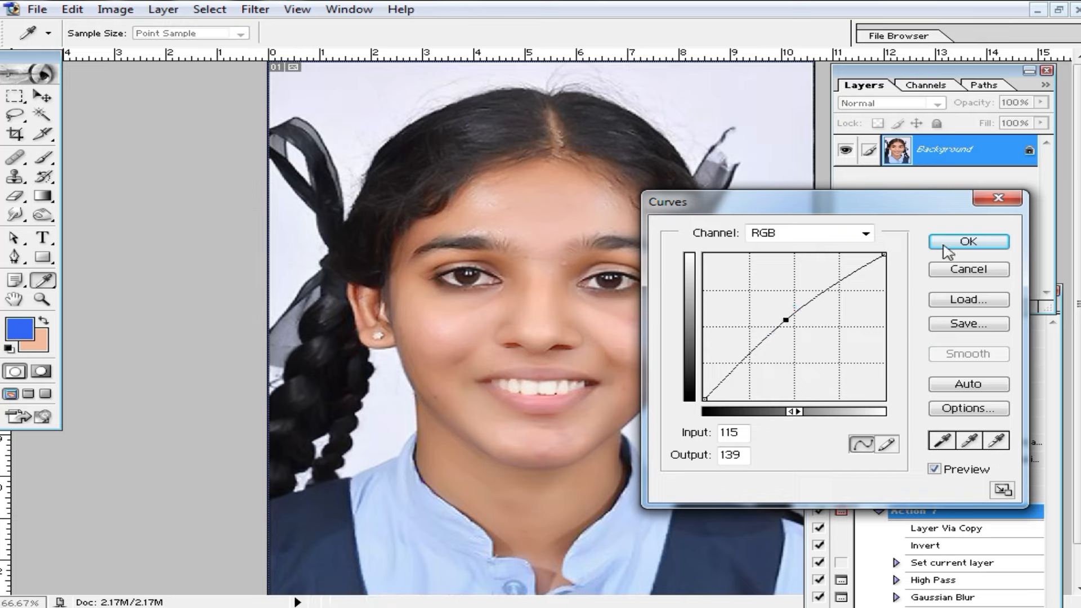
click(967, 241)
Examine the retouched face at 100% in an enlarged floating document window
click(1059, 9)
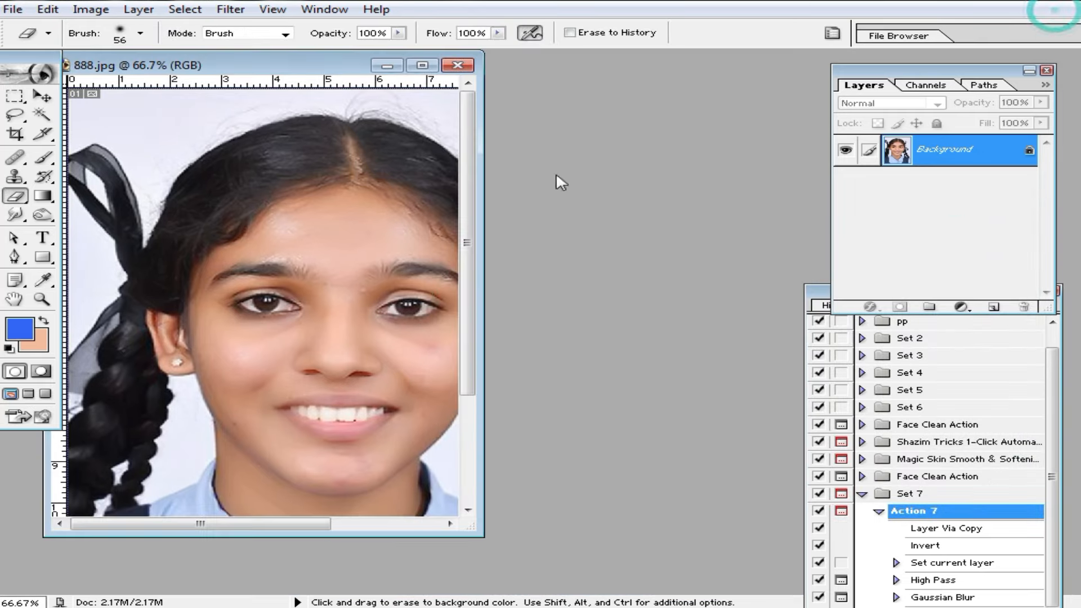
drag(479, 526, 608, 569)
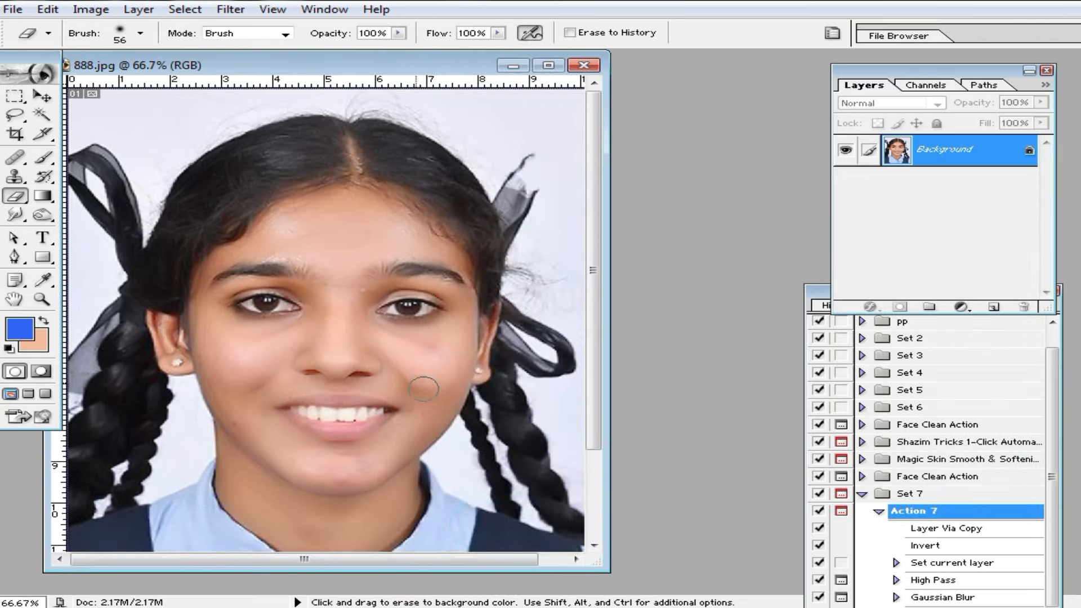
key(ctrl+minus)
ctrl+click(344, 324)
ctrl+click(344, 324)
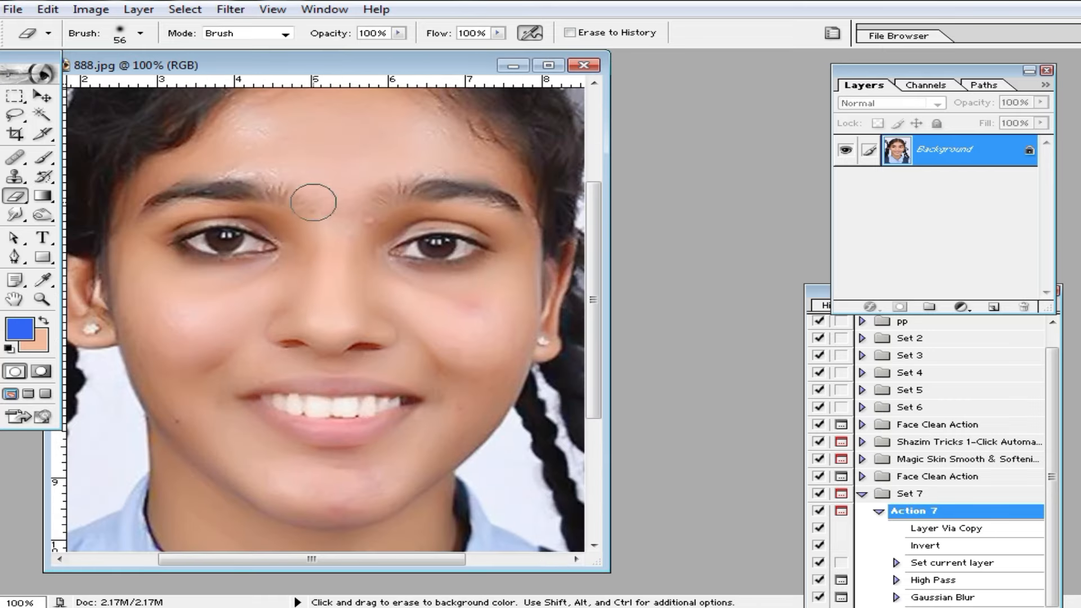
scroll(287, 203, up, 3)
scroll(399, 292, down, 3)
Duplicate the Background as Layer 1, activate the Brush tool, and close the Actions panel to clear the maximized view of the cheek
key(ctrl+j)
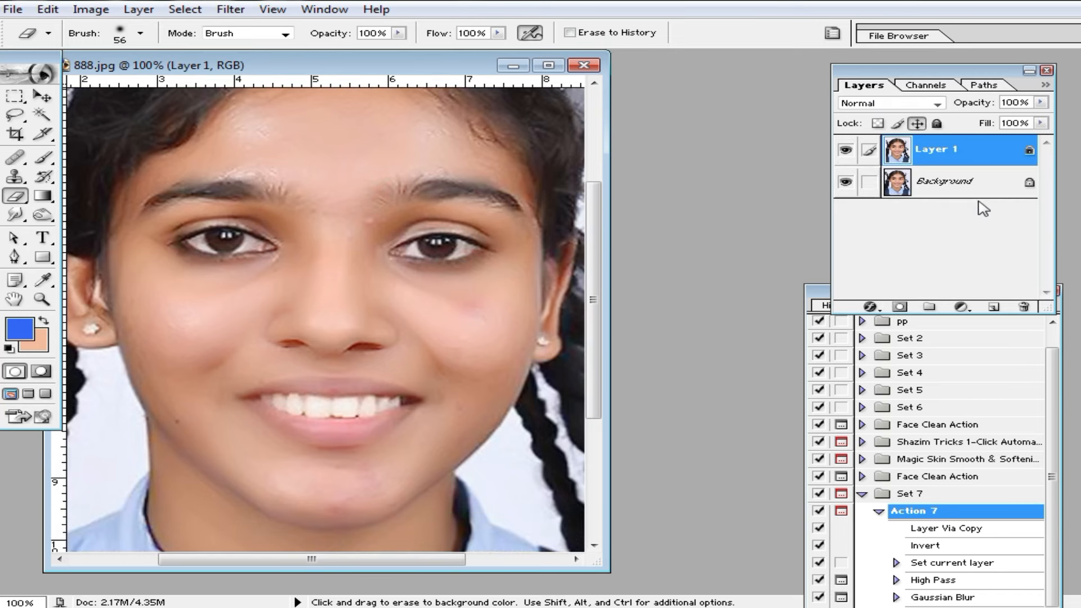
click(43, 158)
double_click(398, 65)
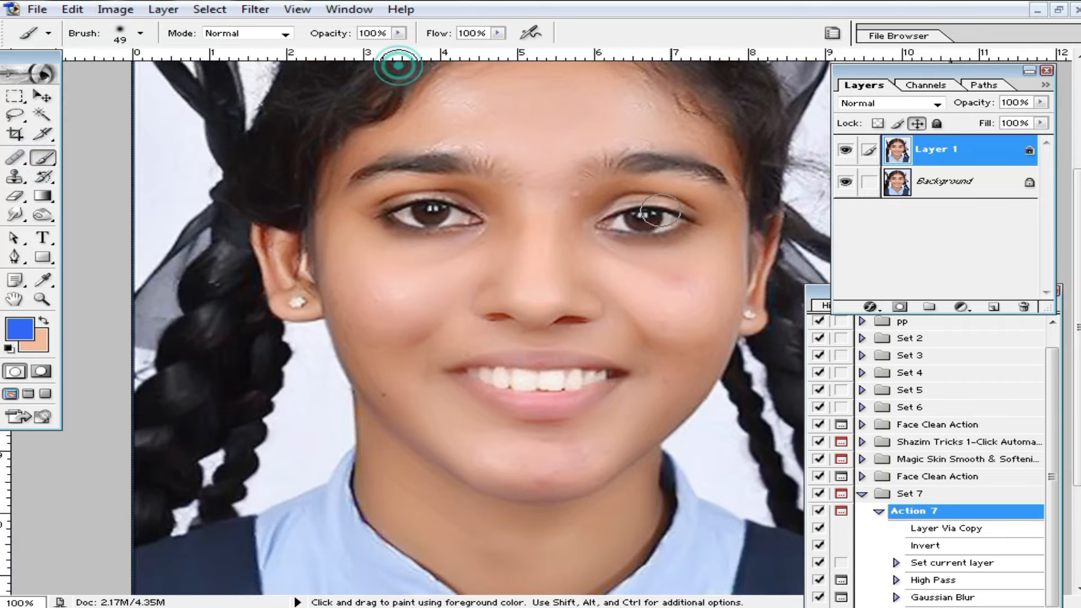
ctrl+click(685, 303)
ctrl+click(685, 303)
click(819, 291)
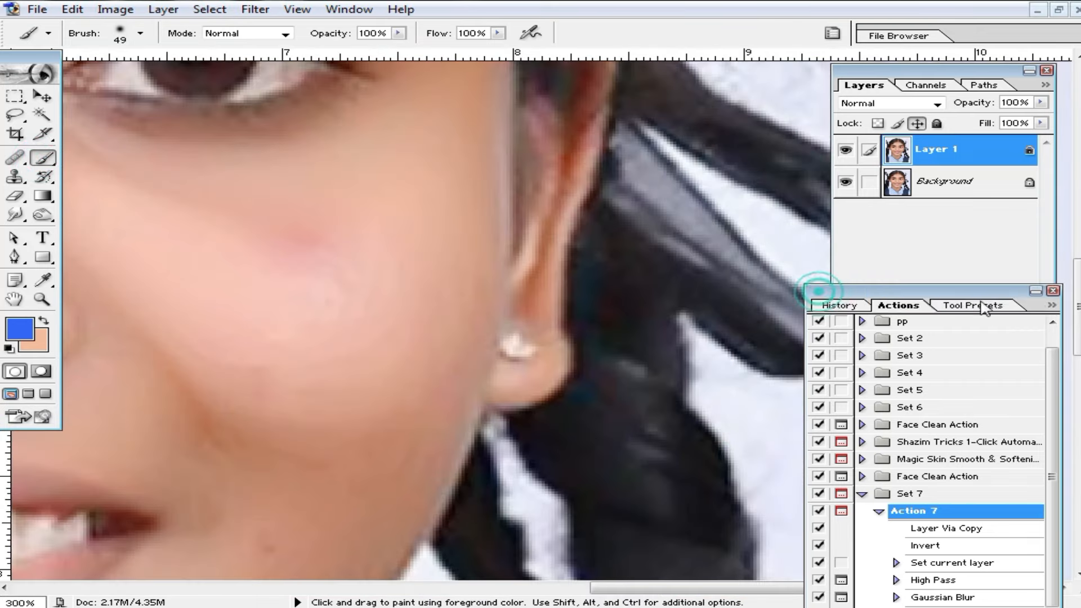
click(1052, 291)
Set the brush to 32 pixels at 25% opacity and sample the skin colour beside the red mark on the cheek
mouse_move(333, 289)
mouse_down()
mouse_move(639, 326)
mouse_move(614, 298)
mouse_up()
right_click(636, 325)
click(696, 290)
alt+click(723, 148)
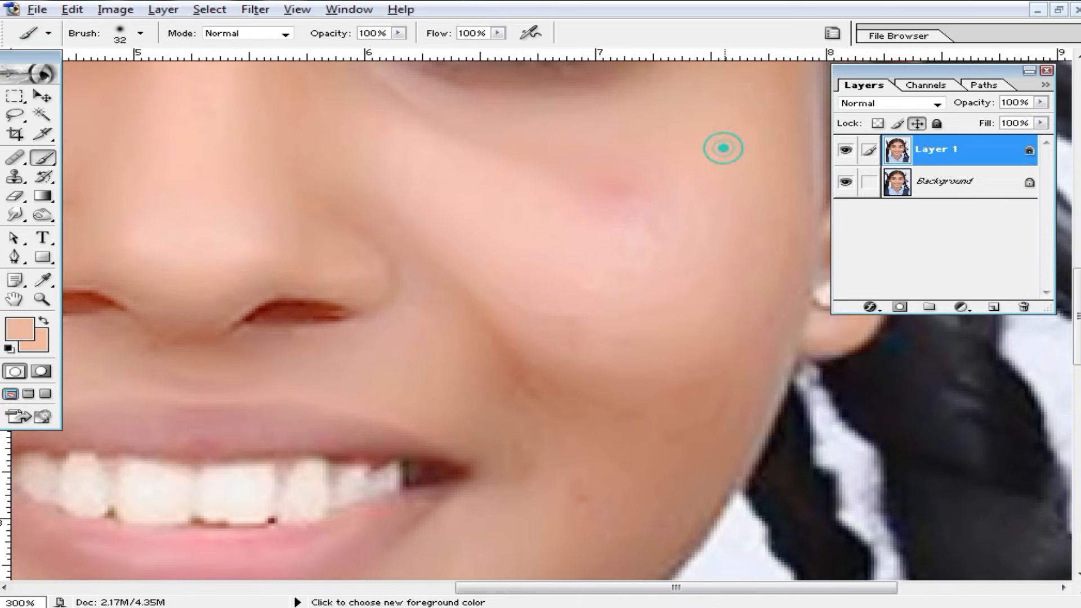
click(399, 33)
drag(401, 49, 320, 52)
Paint out the red mark and uneven tones on the cheek and the spot between the eyebrows
mouse_move(684, 515)
mouse_down()
mouse_move(603, 411)
mouse_move(532, 383)
mouse_up()
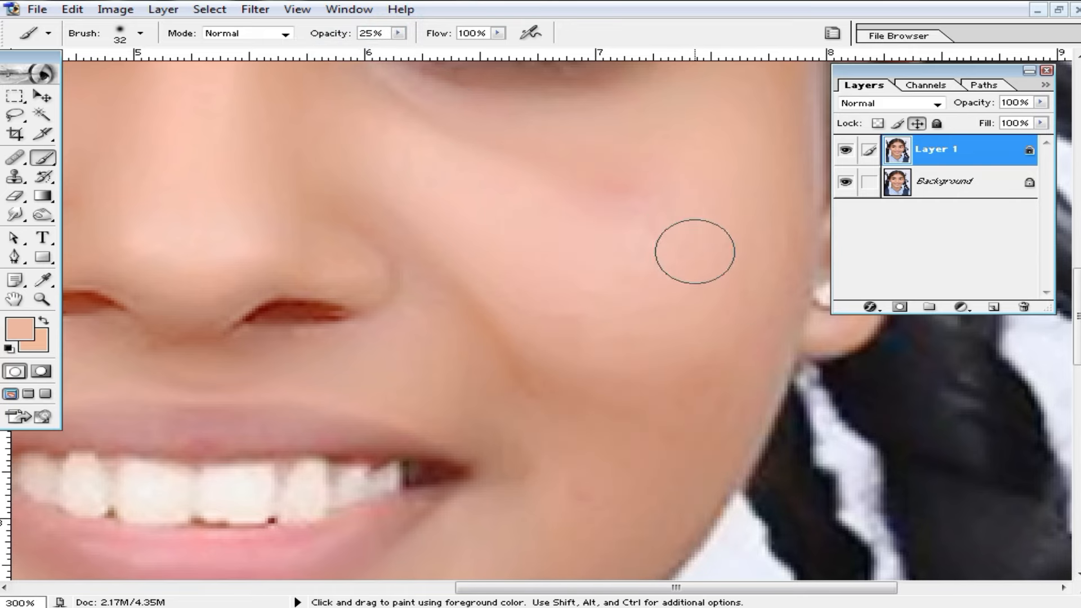
alt+click(632, 313)
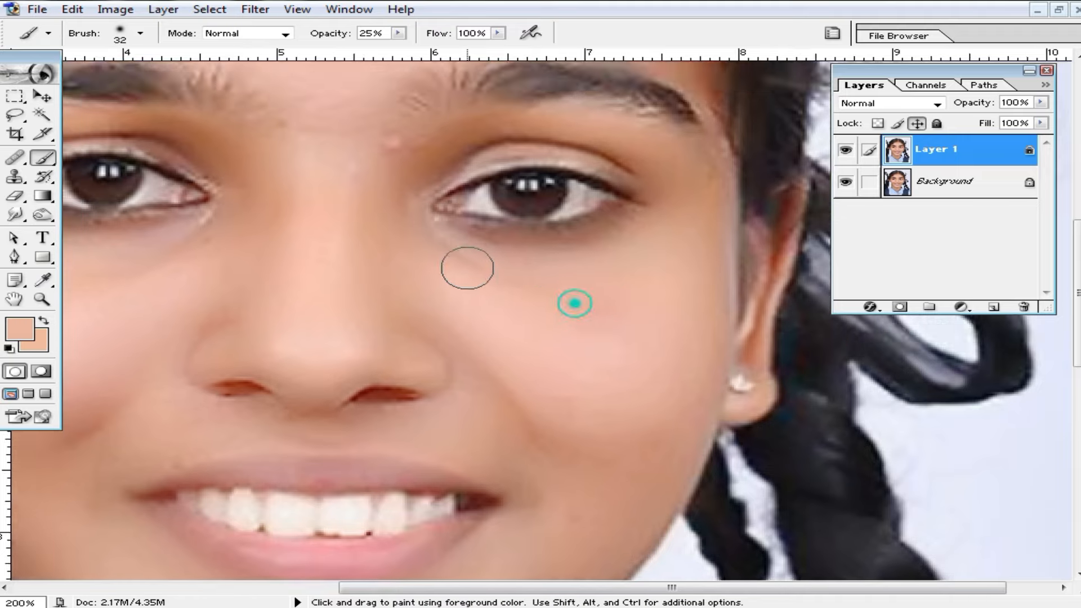
click(405, 143)
alt+click(369, 322)
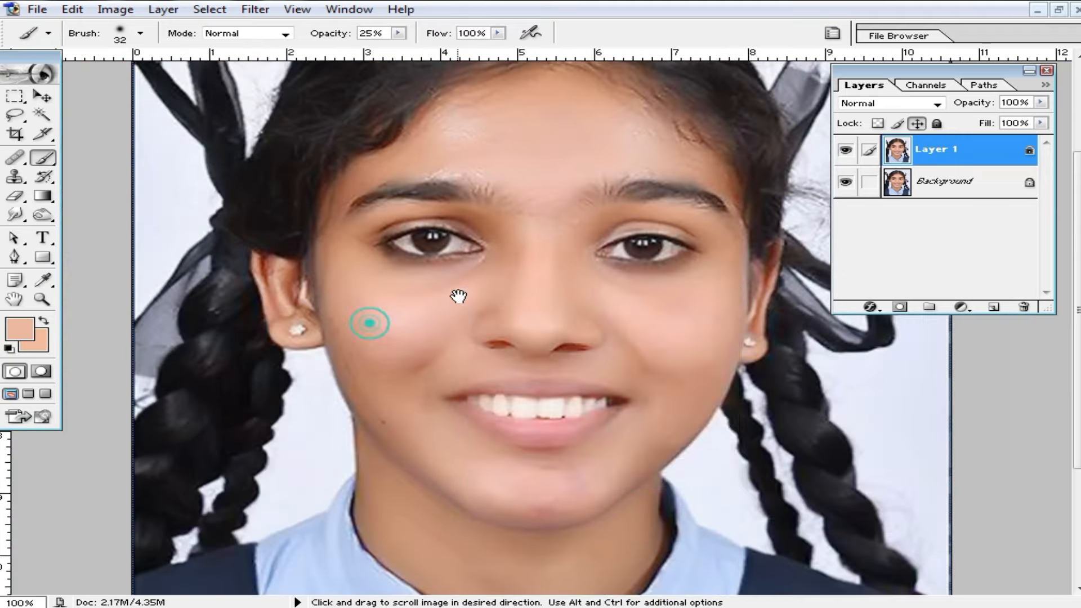
Enlarge the brush to 42 pixels and even out the skin on the other cheek, beside the nose and on the chin
right_click(459, 296)
drag(528, 317, 533, 316)
click(381, 292)
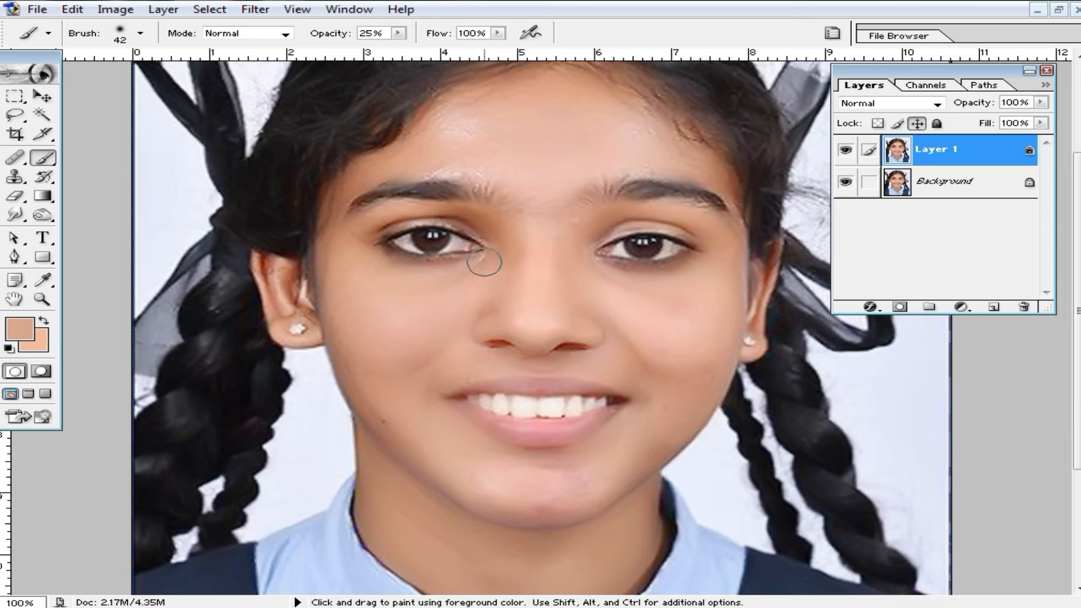
click(492, 307)
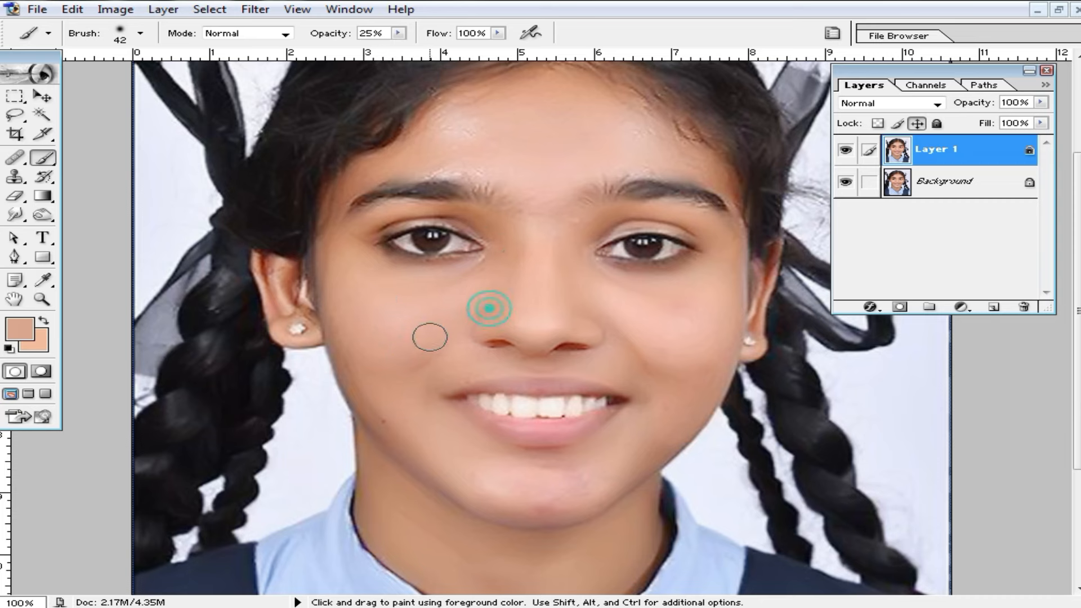
click(371, 369)
click(509, 490)
click(652, 434)
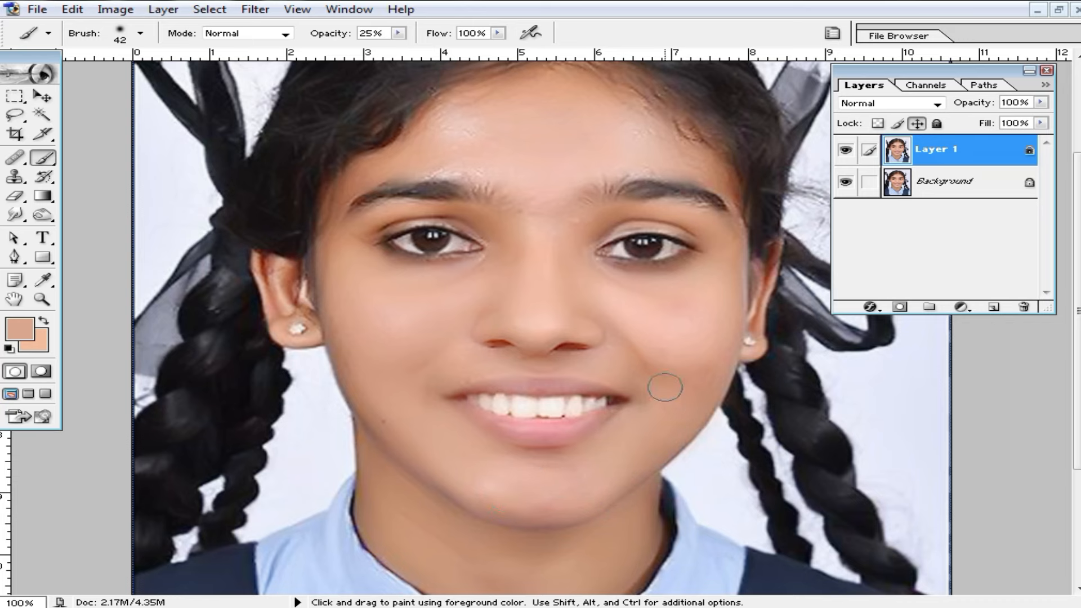
Even out the skin around the nose and across the forehead, and merge the painted layer into the Background
drag(653, 309, 667, 321)
drag(569, 267, 585, 322)
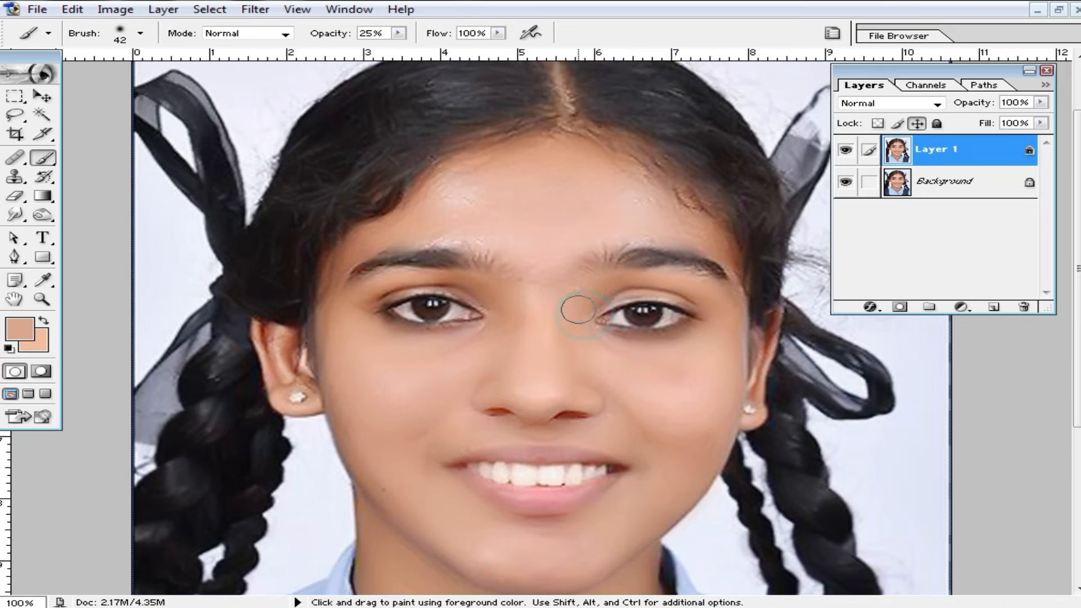
drag(520, 287, 513, 338)
mouse_move(444, 278)
mouse_down()
mouse_move(411, 277)
mouse_move(452, 253)
mouse_up()
drag(484, 233, 442, 259)
click(487, 242)
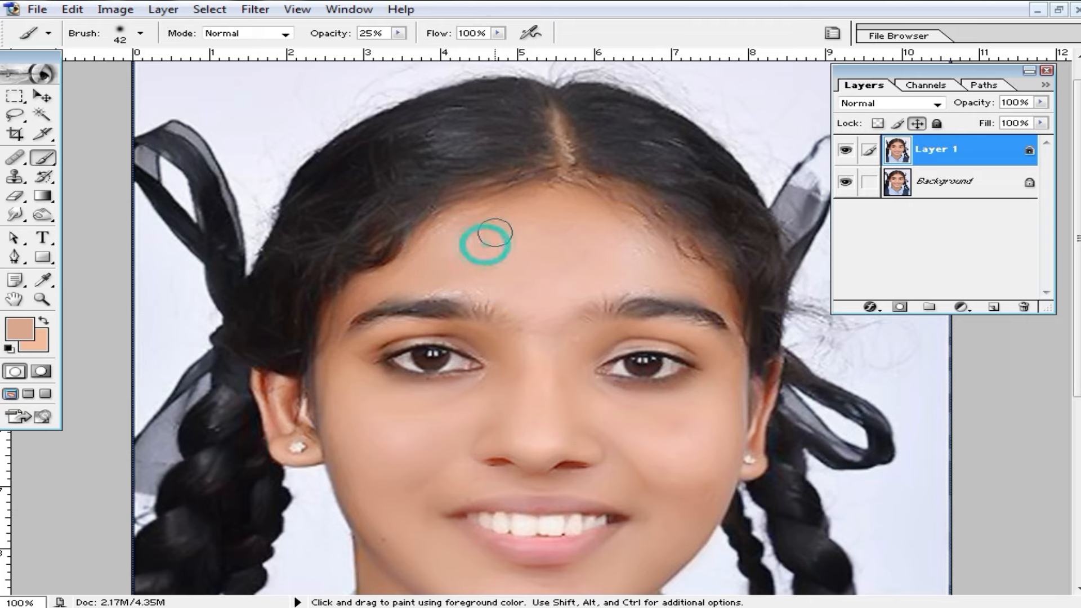
click(593, 249)
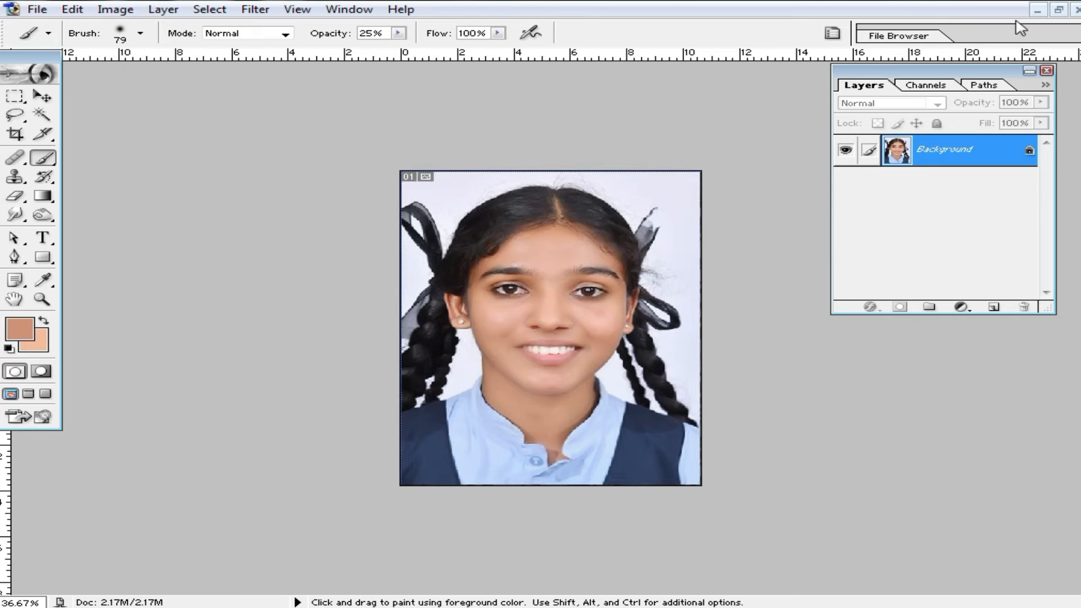
Restore the portrait to a floating window, reopen the Actions panel beside it, and collapse Set 7
click(1061, 11)
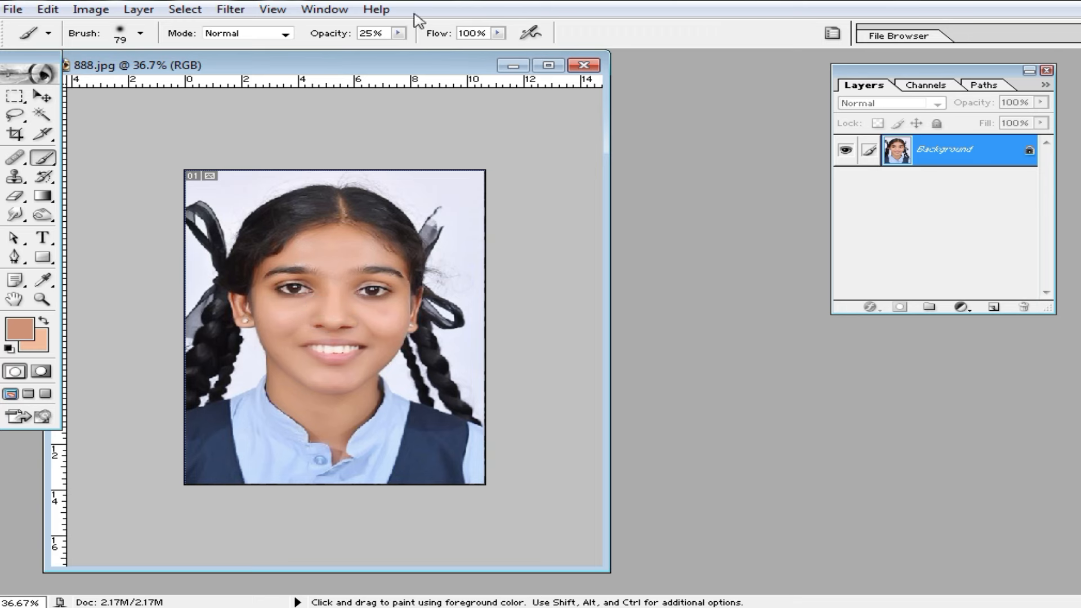
click(322, 10)
click(372, 274)
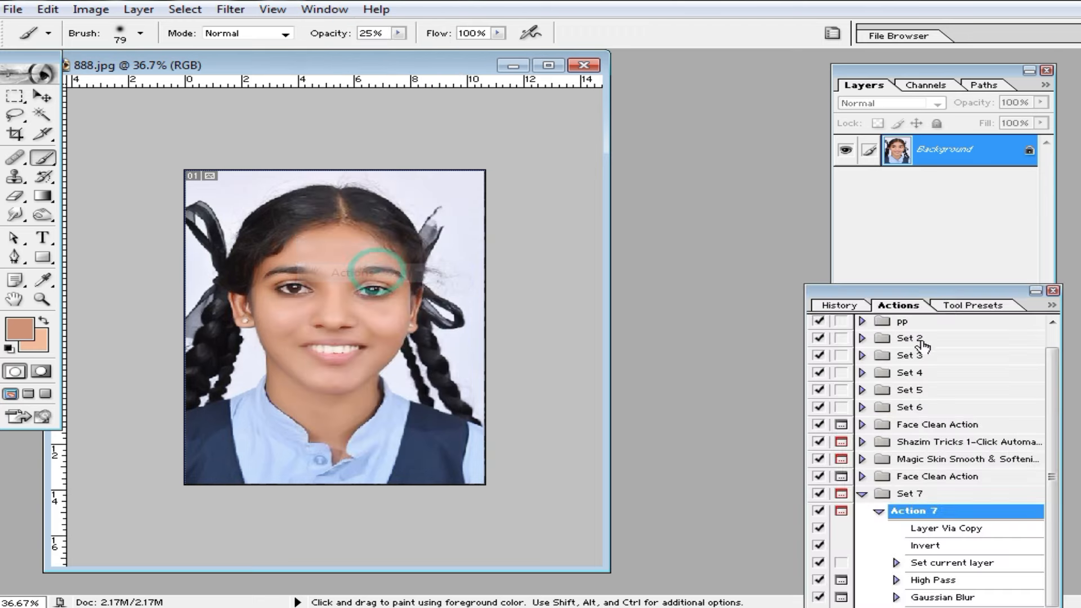
drag(951, 291, 866, 216)
click(825, 442)
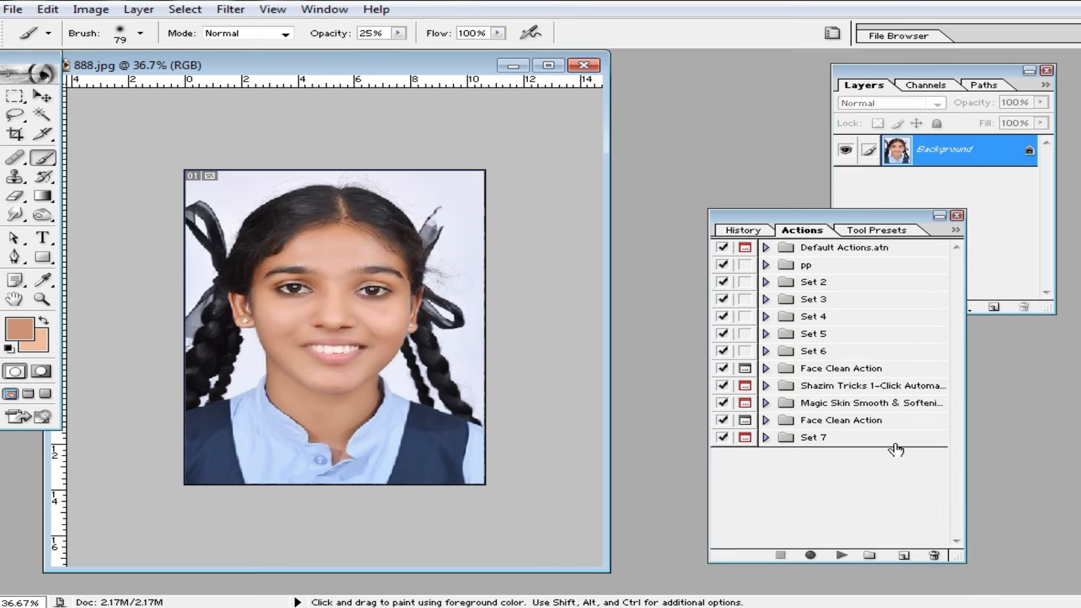
Save the Set 7 action set to the Desktop as an ATN file named Set 7
click(832, 438)
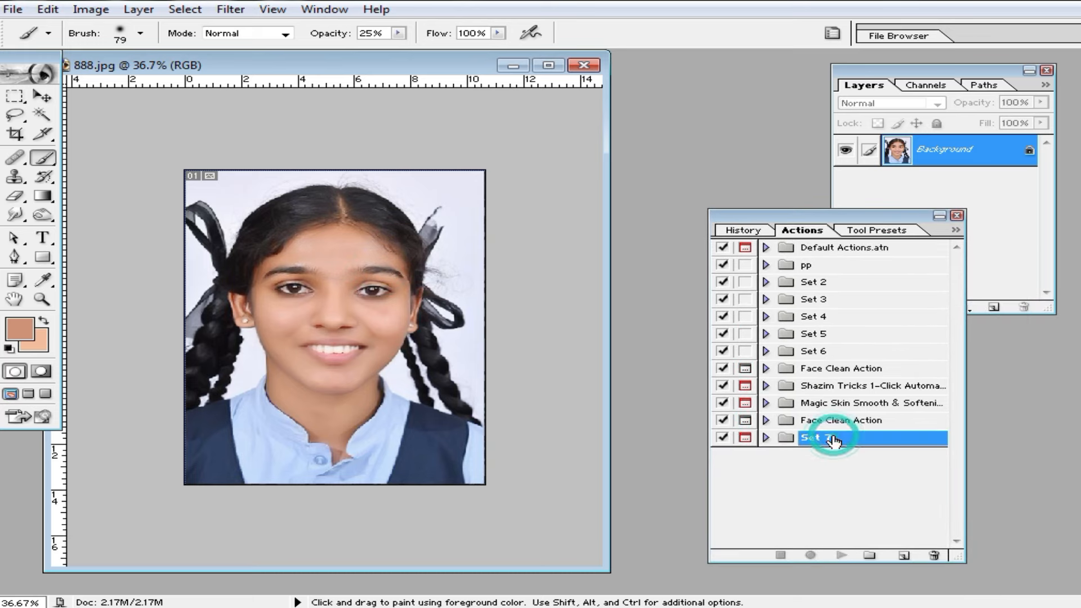
click(957, 231)
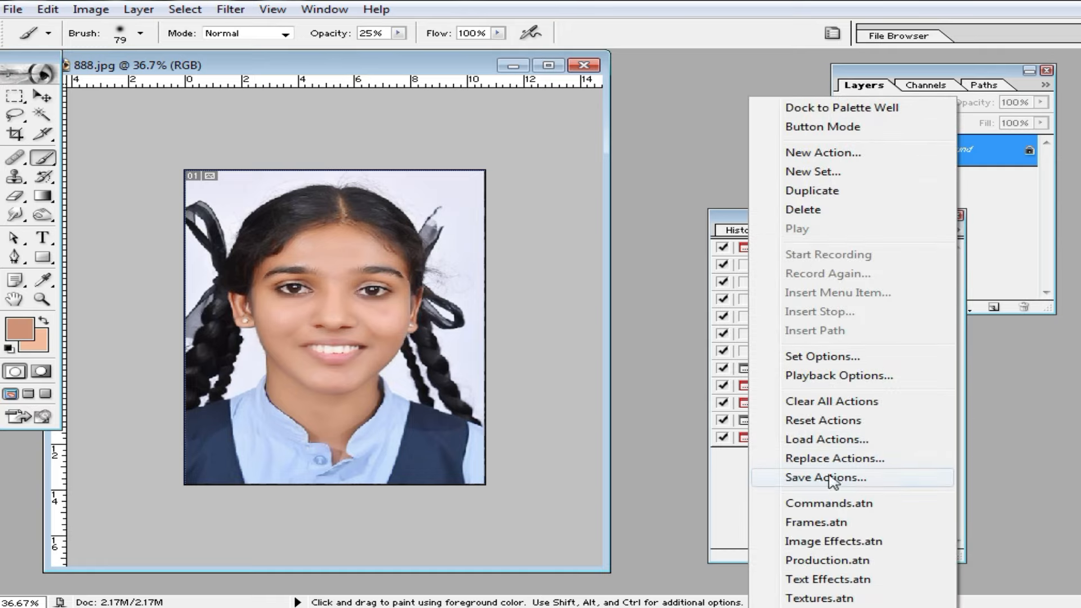
click(861, 478)
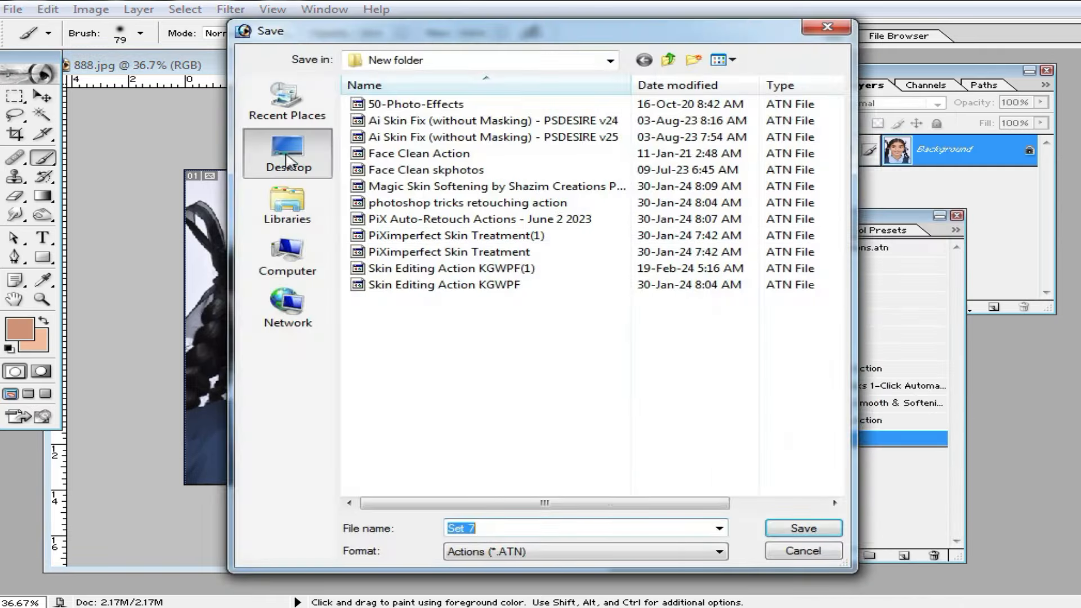
click(287, 151)
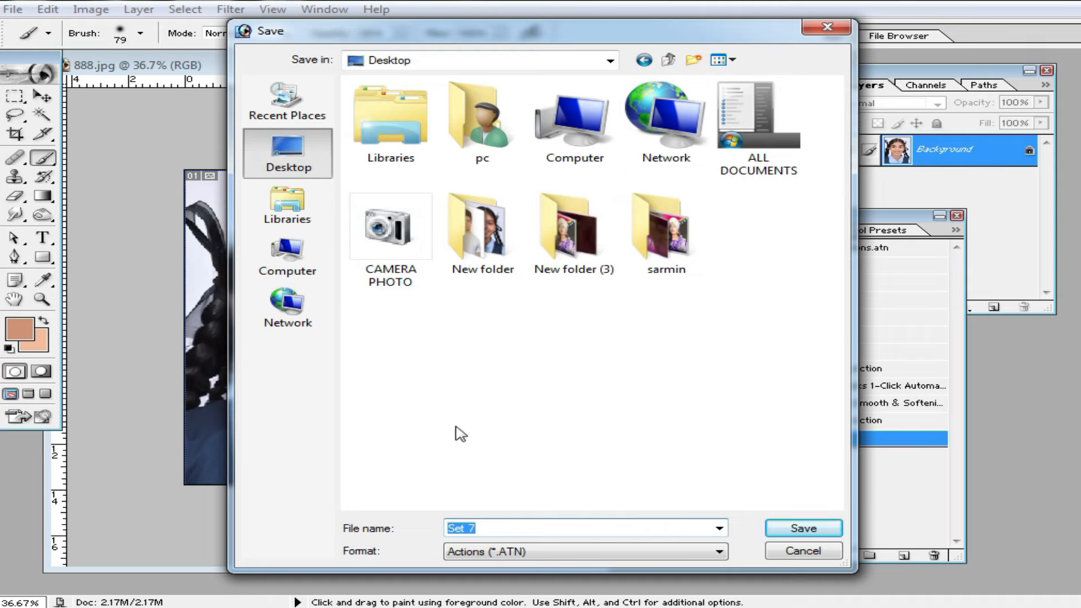
click(803, 528)
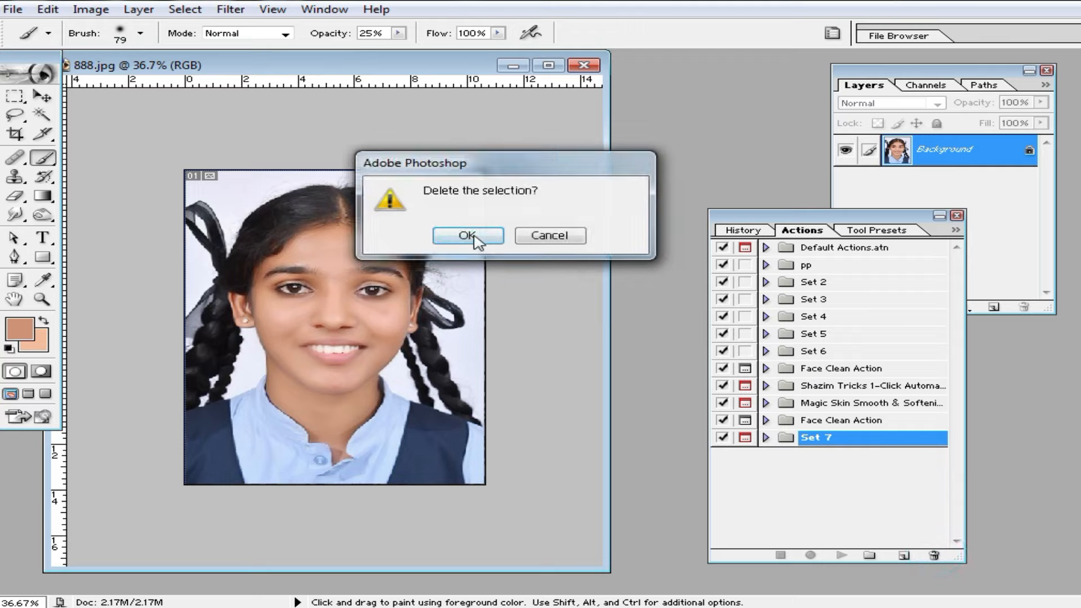
Delete the Set 7 action set from the Actions panel
click(476, 235)
click(847, 468)
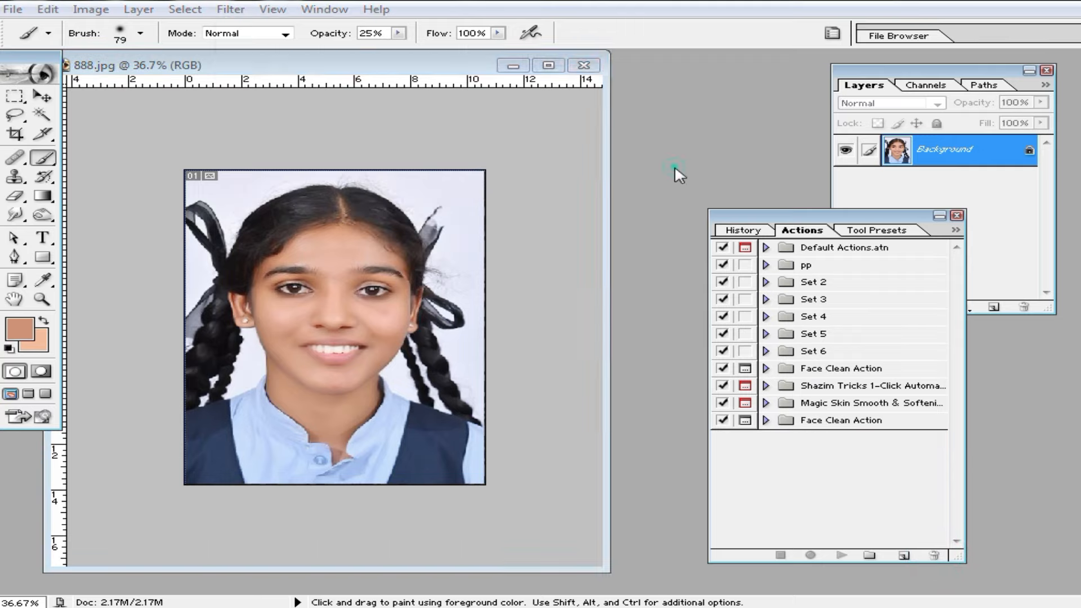
double_click(674, 166)
click(827, 28)
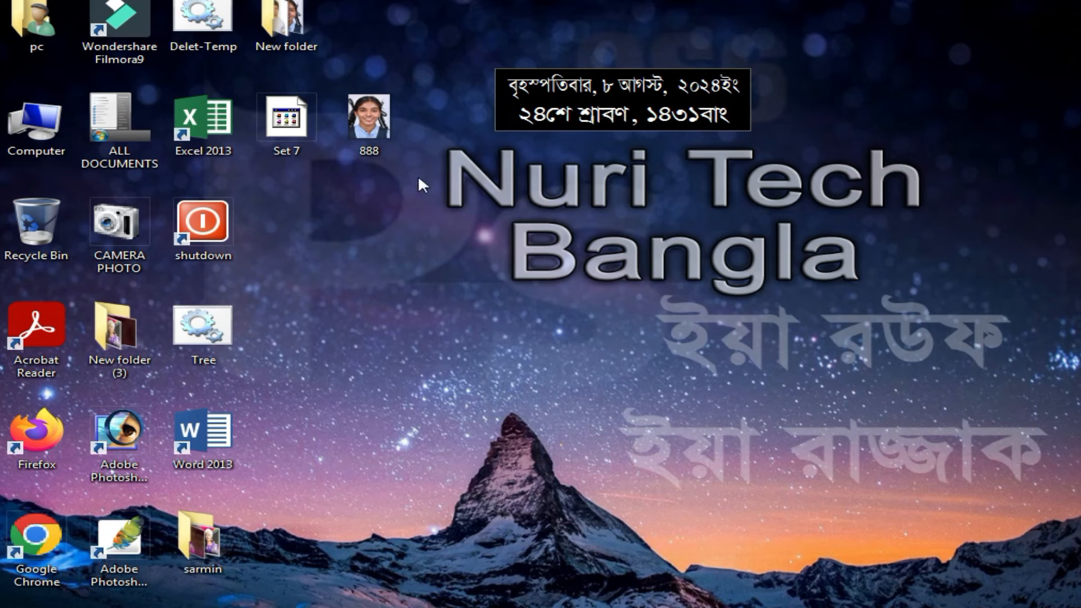
Move the saved Set 7 file below the 888 picture on the desktop and switch back to Photoshop
drag(296, 140, 369, 248)
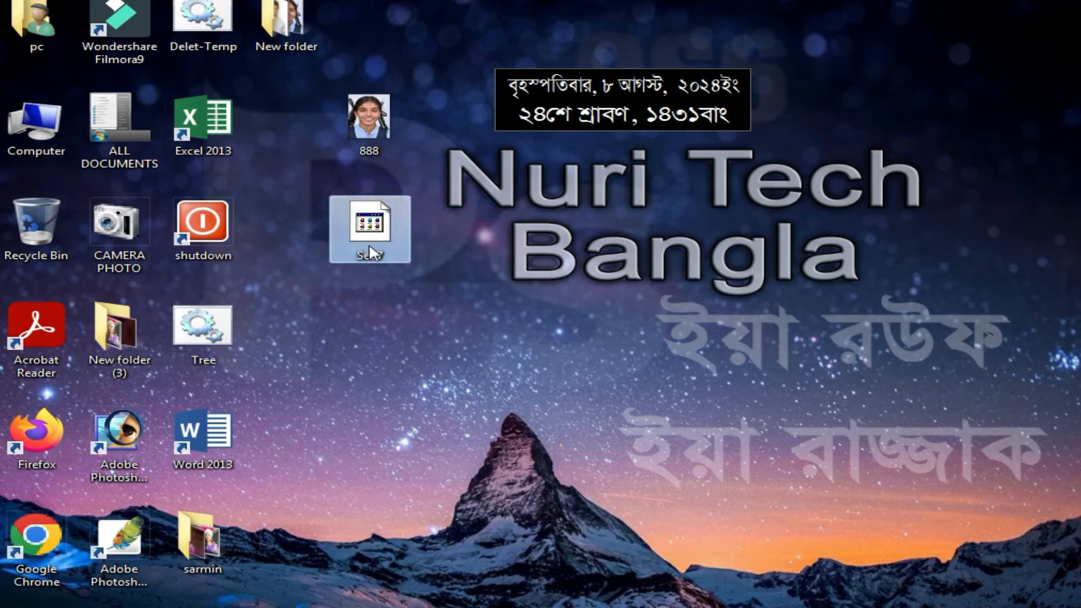
click(349, 527)
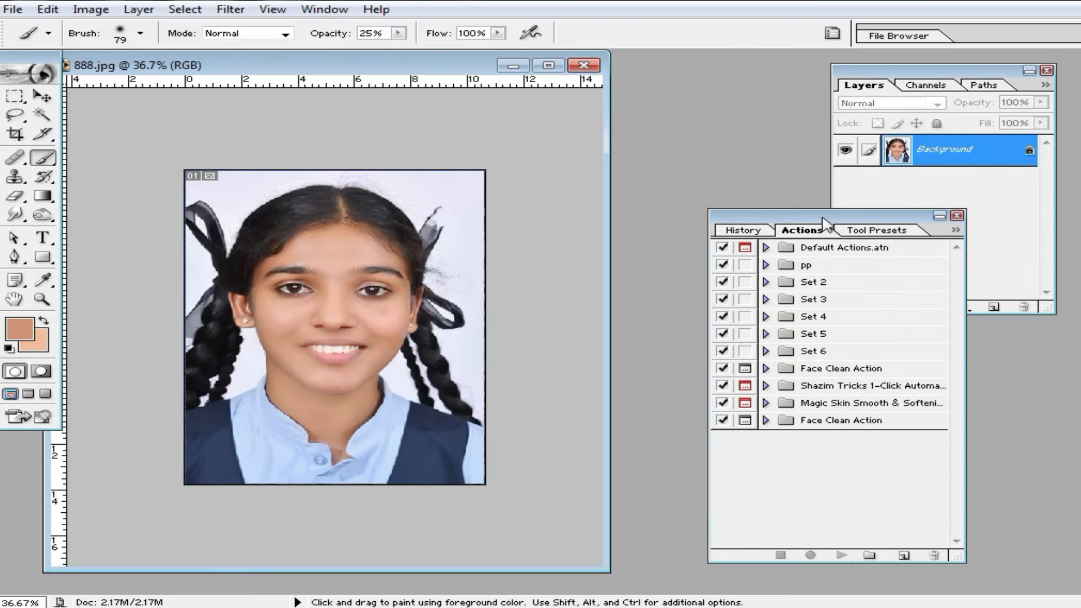
Move the Actions panel aside and load the Set 7 action file from the Desktop
drag(823, 218, 907, 193)
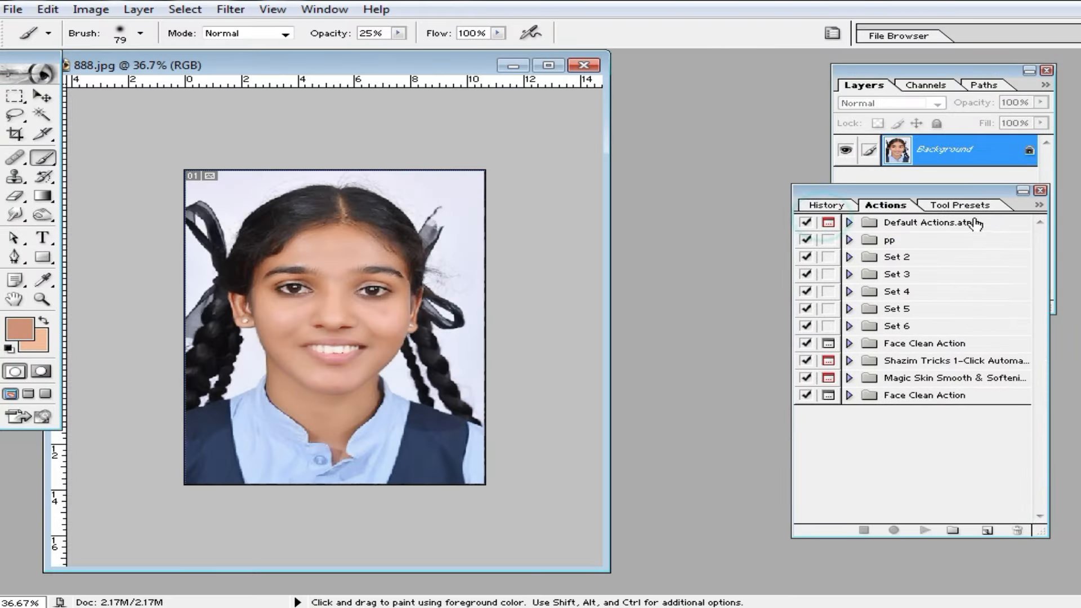
click(1039, 206)
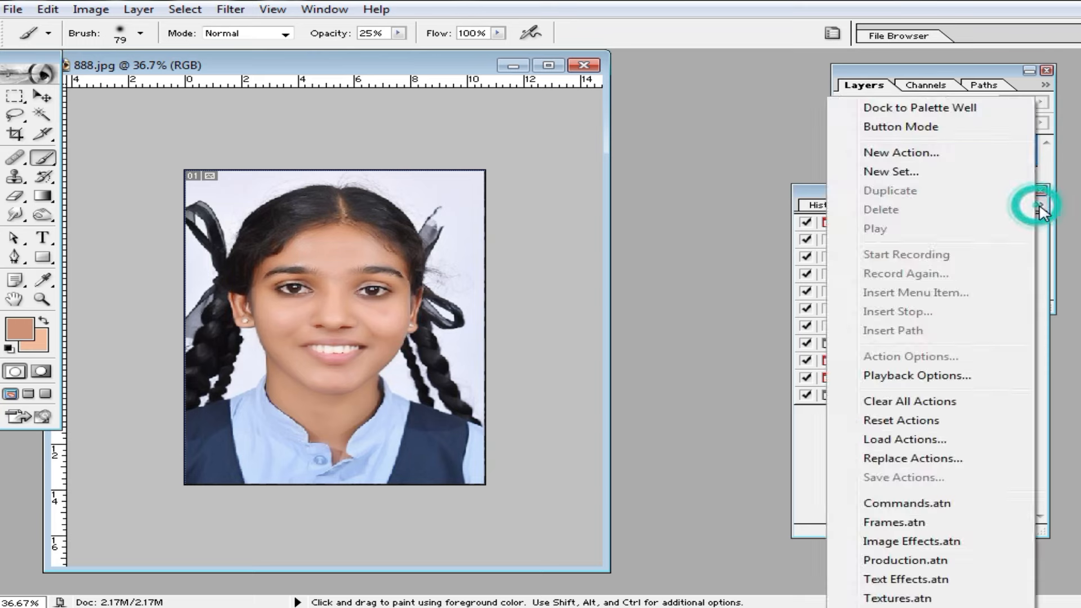
click(907, 442)
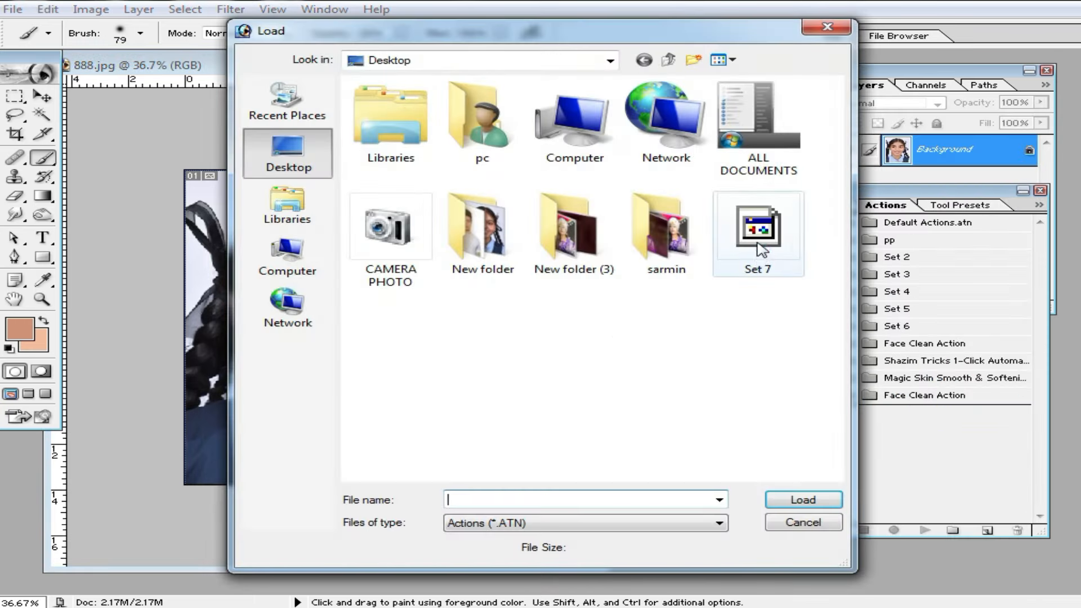
click(757, 248)
click(821, 498)
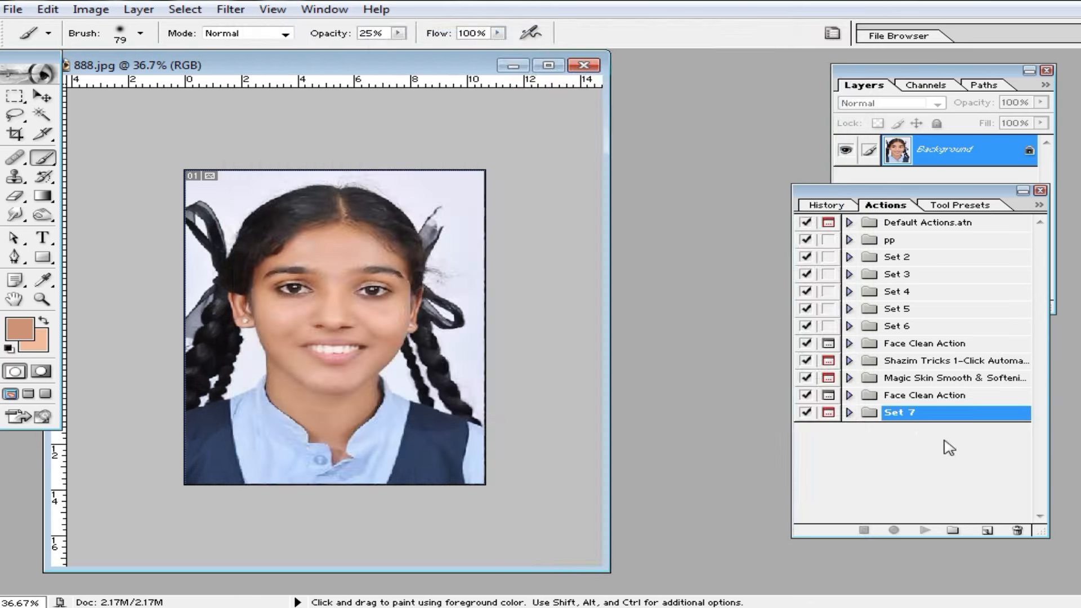
Expand Set 7 and play Action 7 on the portrait, accepting the High Pass filter and a Gaussian Blur radius of 1.2 pixels
click(849, 413)
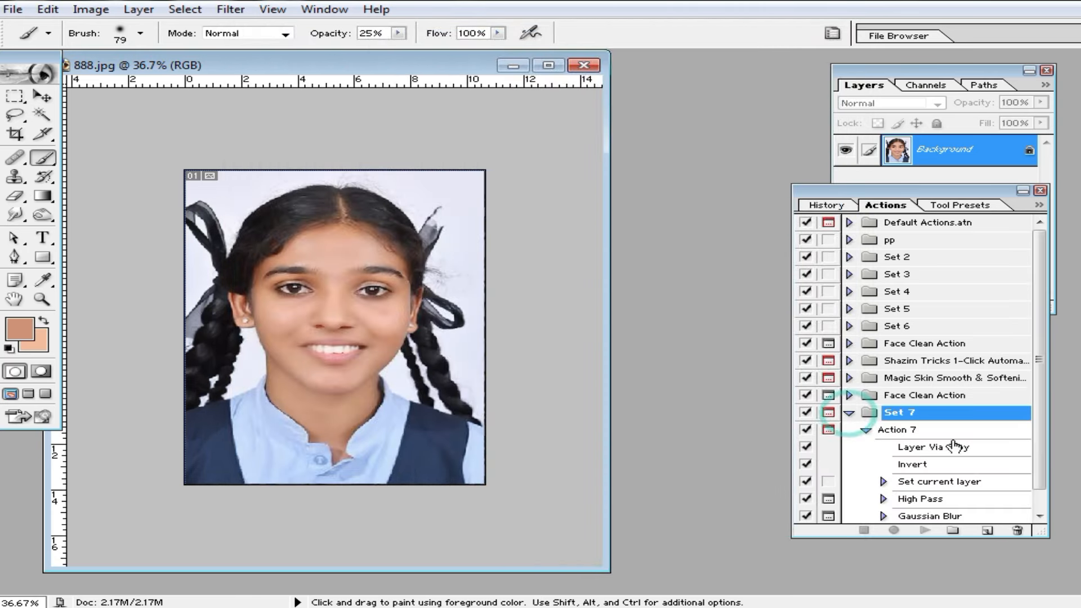
click(850, 413)
click(850, 413)
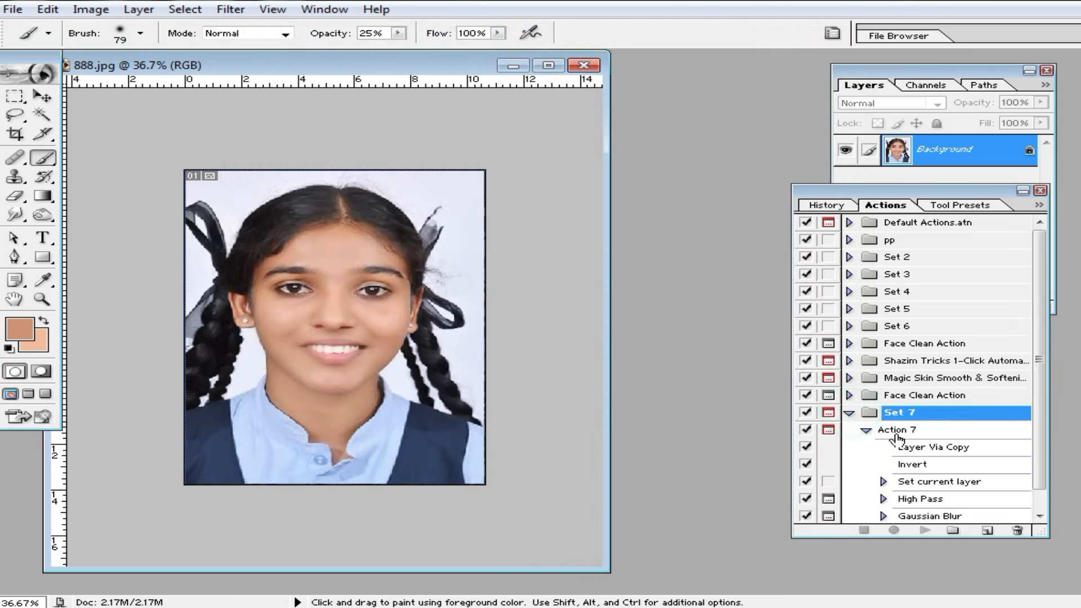
click(898, 430)
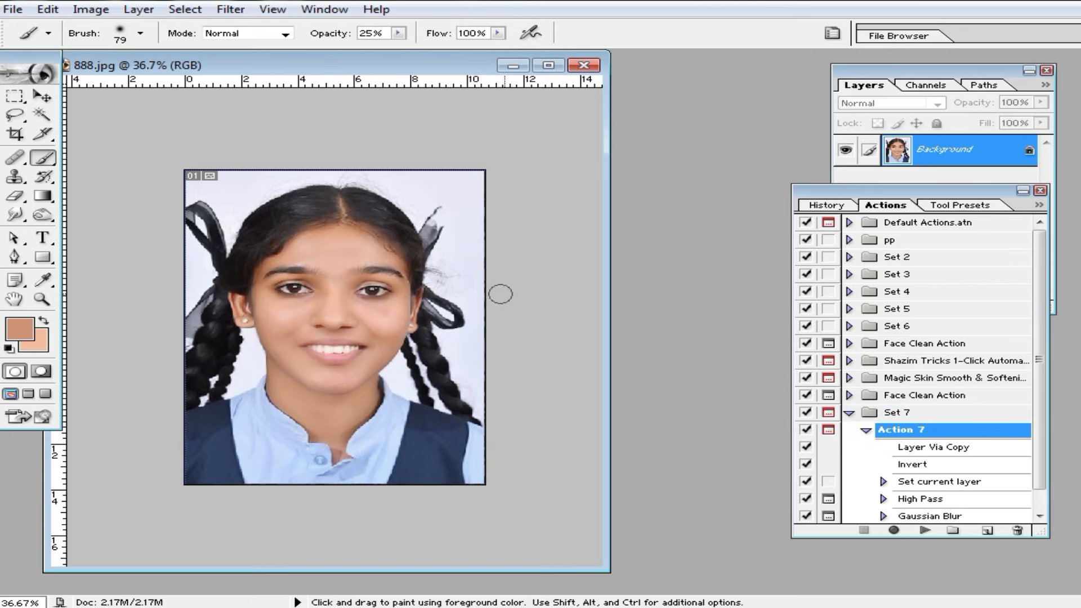
click(925, 530)
drag(715, 494, 693, 496)
click(914, 262)
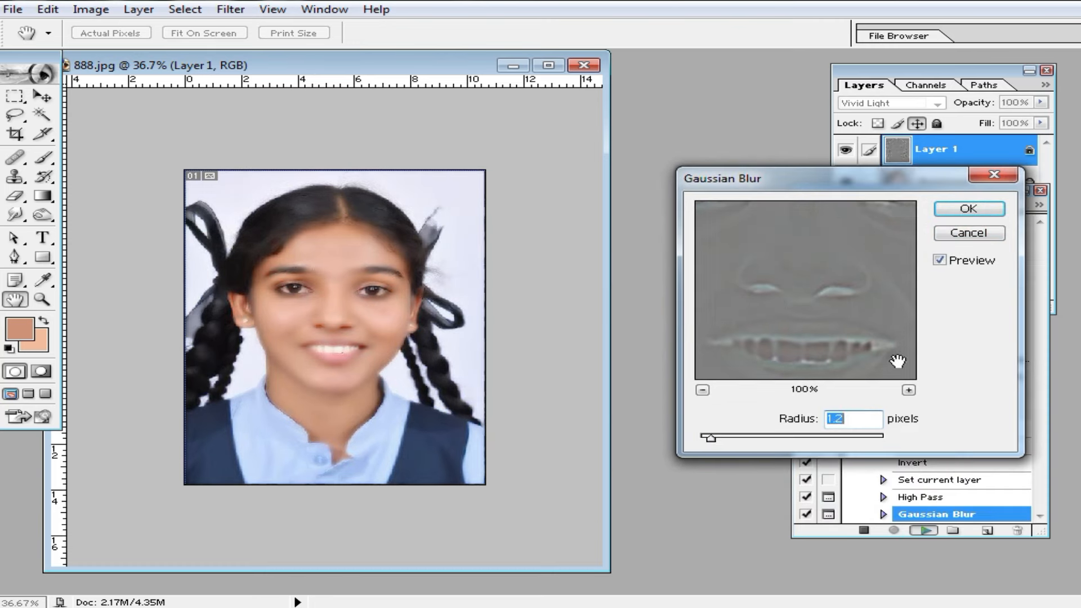
click(969, 209)
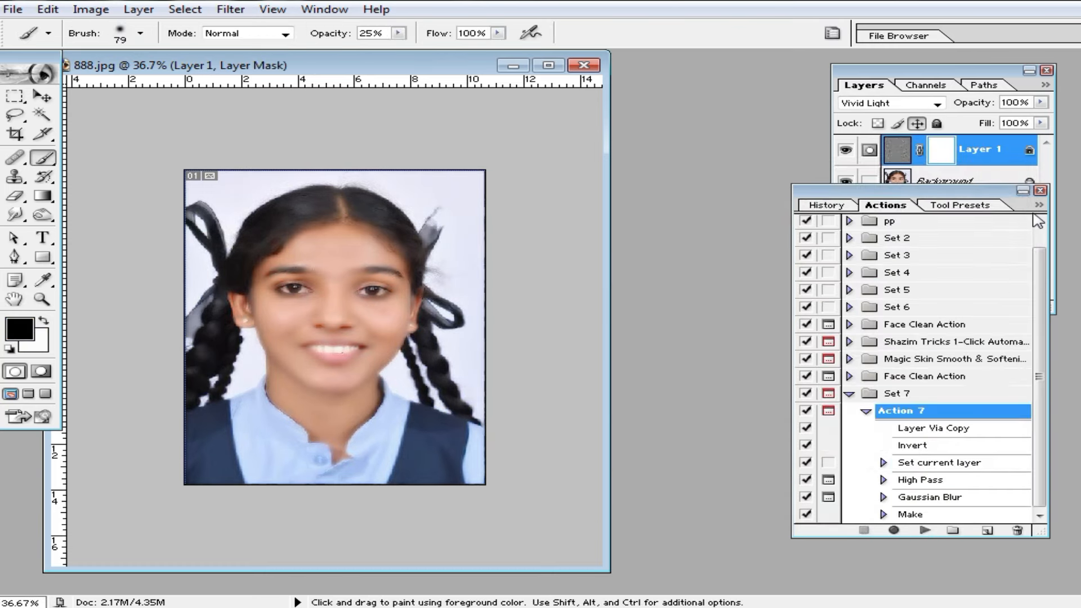
Invert Layer 1's mask and reveal the smoothing over the cheeks, lower face and forehead with the 56-pixel Eraser
key(ctrl+i)
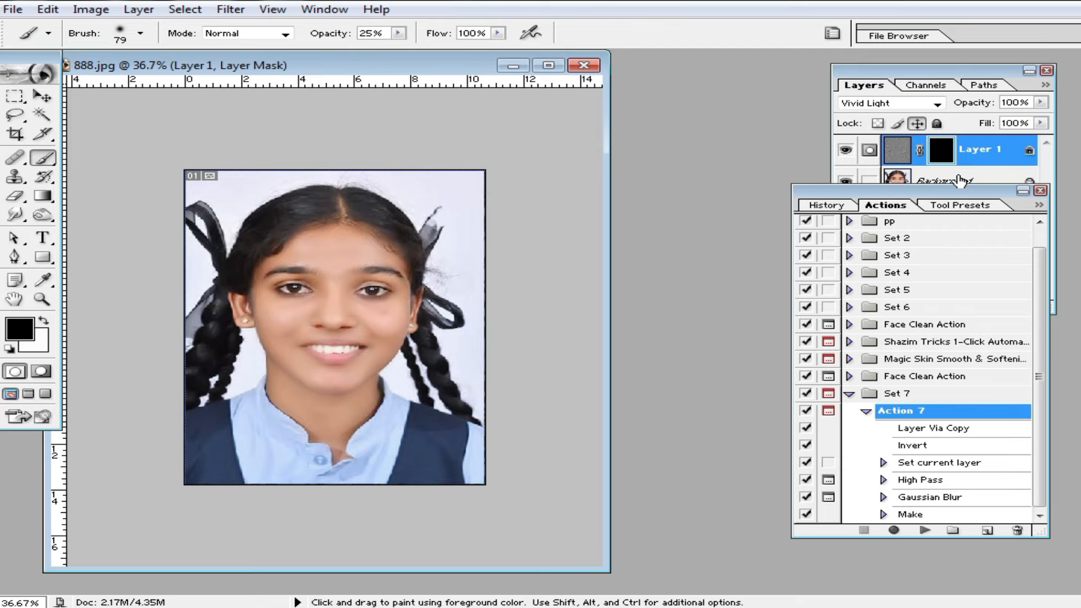
ctrl+click(290, 309)
ctrl+click(290, 309)
drag(389, 353, 394, 321)
click(427, 303)
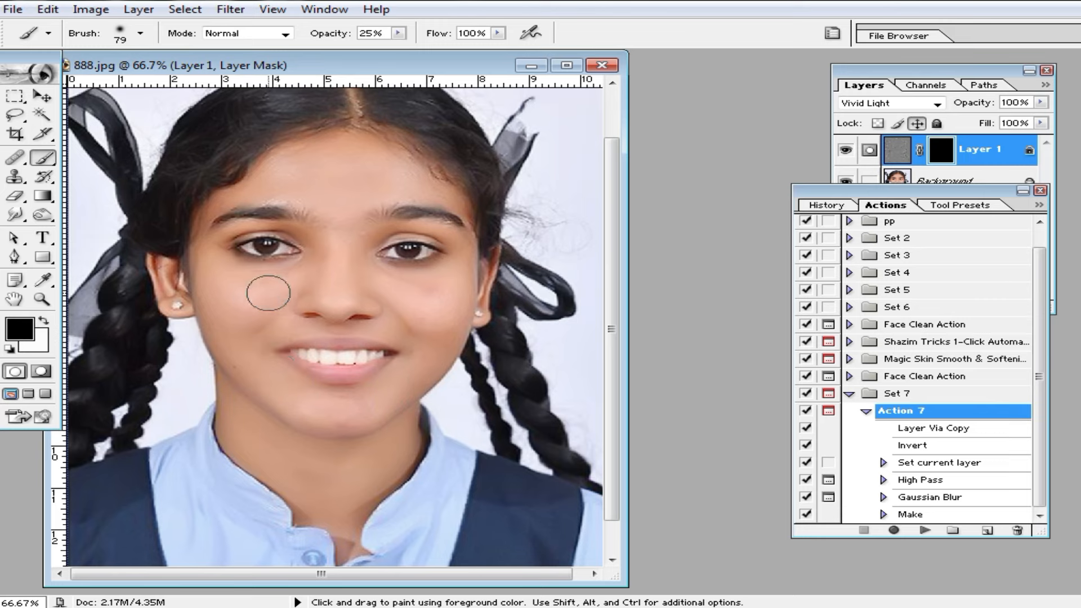
click(17, 196)
click(249, 295)
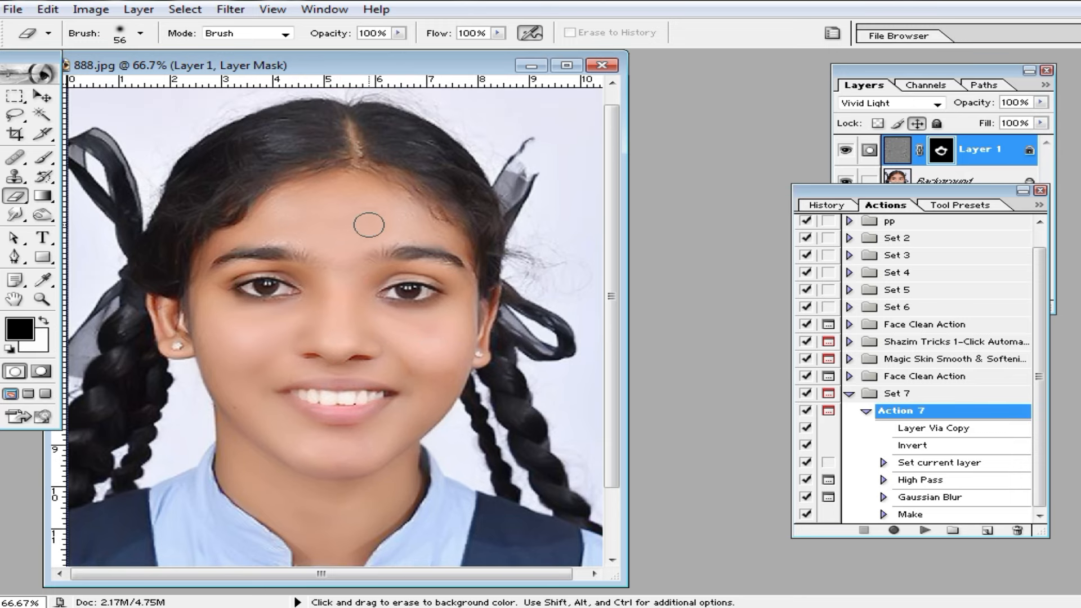
mouse_move(368, 225)
mouse_down()
mouse_move(335, 206)
mouse_move(420, 195)
mouse_up()
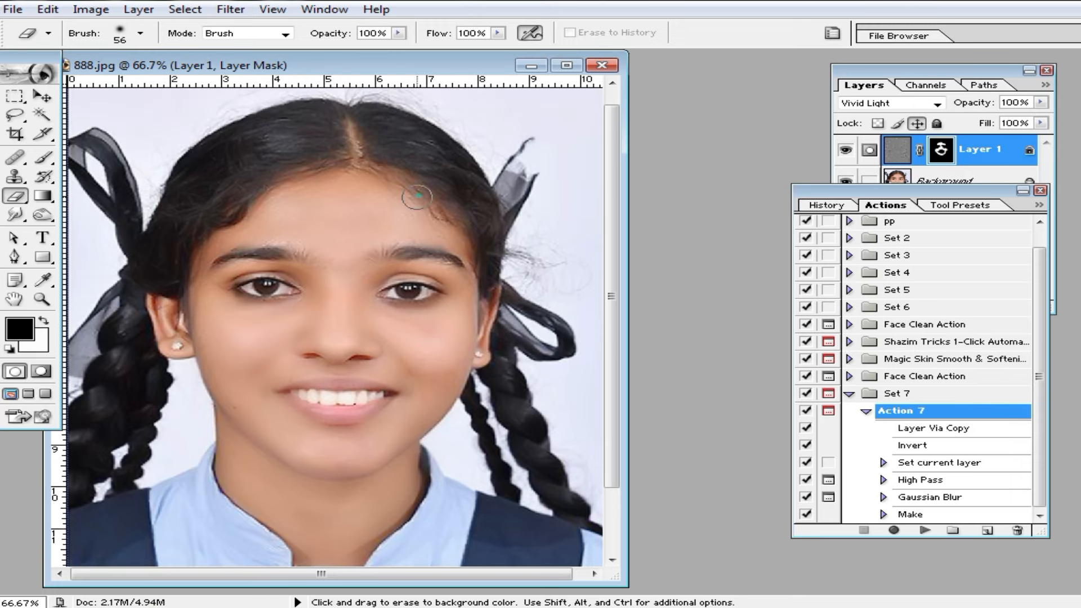
Collapse Set 7, reduce the portrait's view to 25%, and rearrange its window and the Actions panel to uncover the layer list
click(851, 396)
click(907, 413)
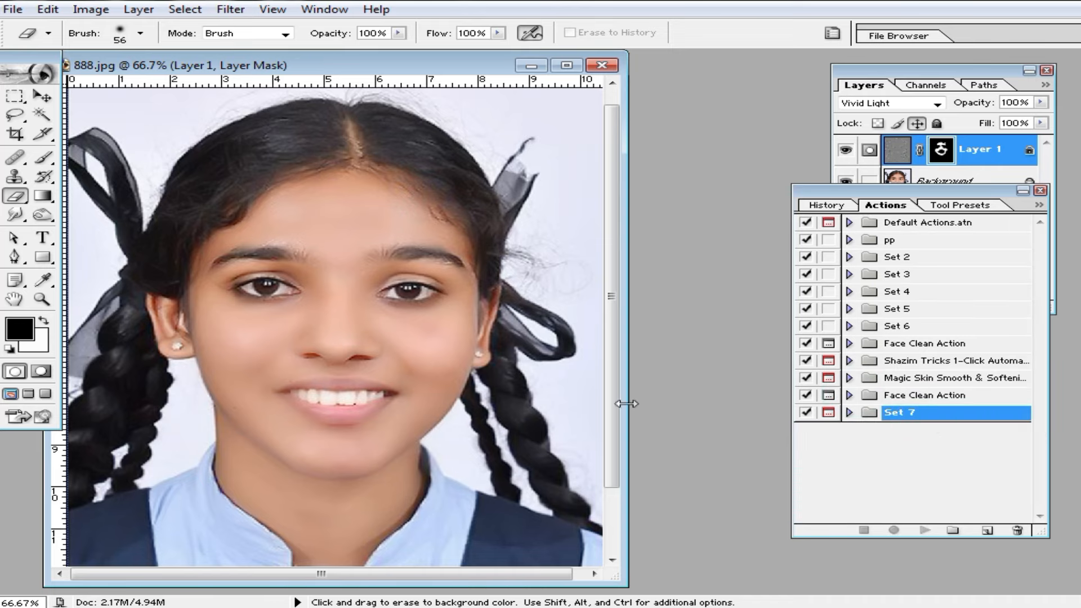
alt+click(394, 375)
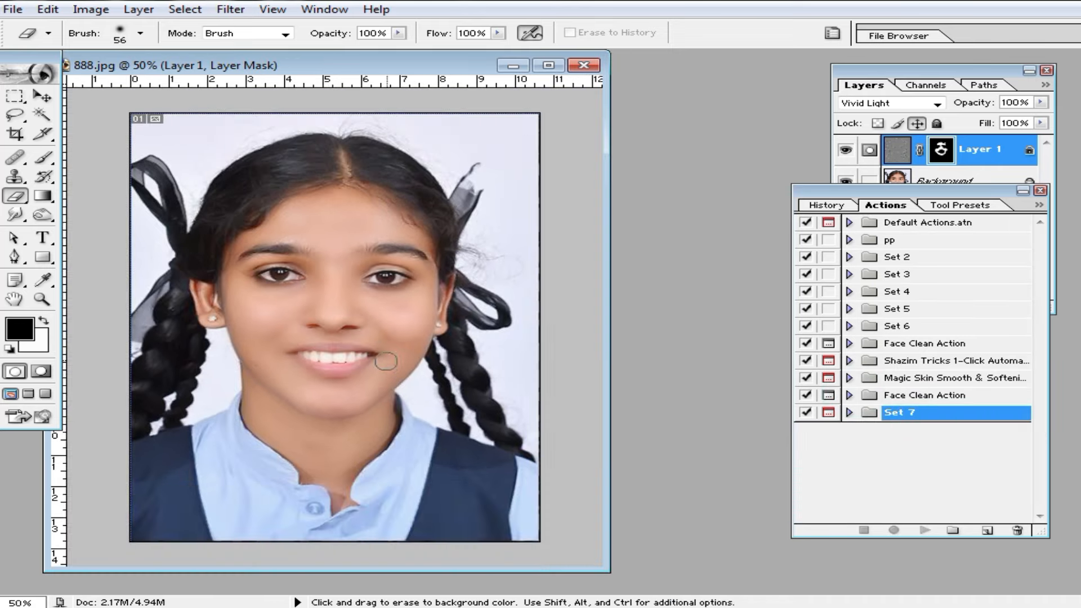
alt+click(434, 340)
alt+click(488, 333)
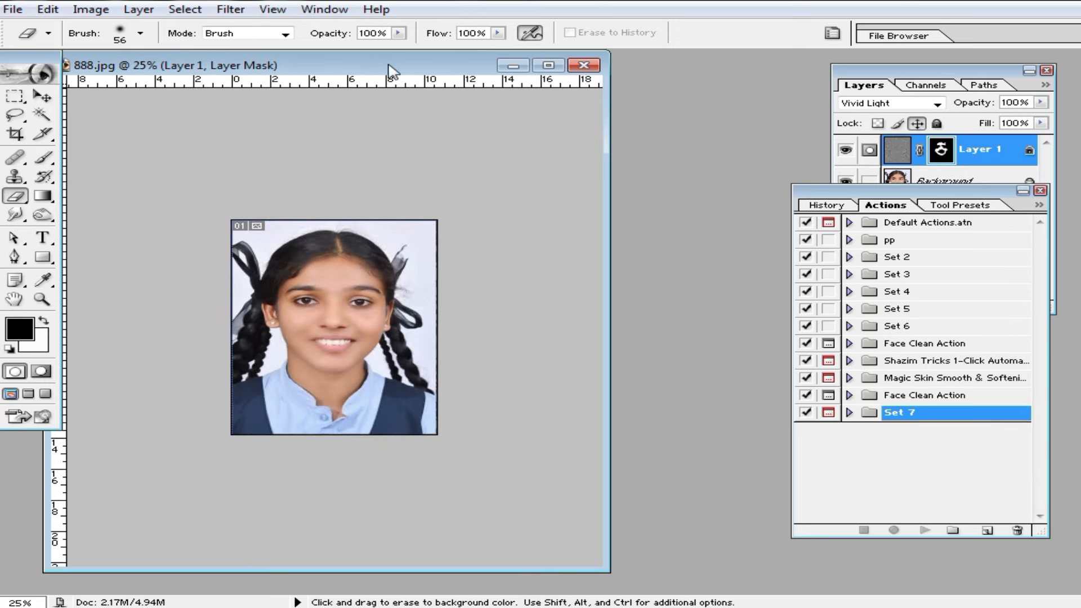
drag(392, 70, 520, 70)
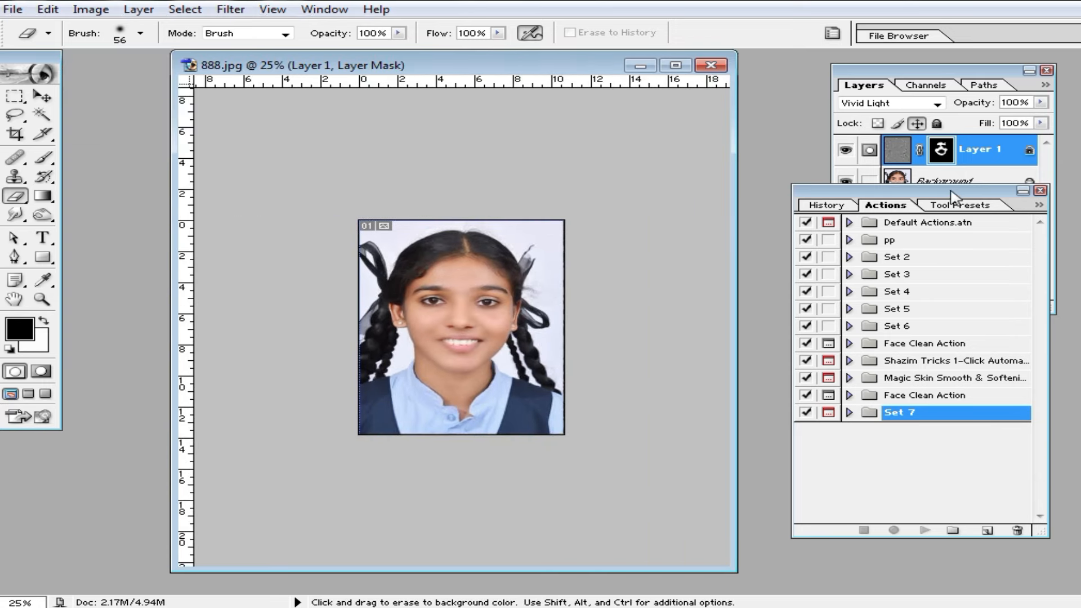
drag(951, 191, 922, 287)
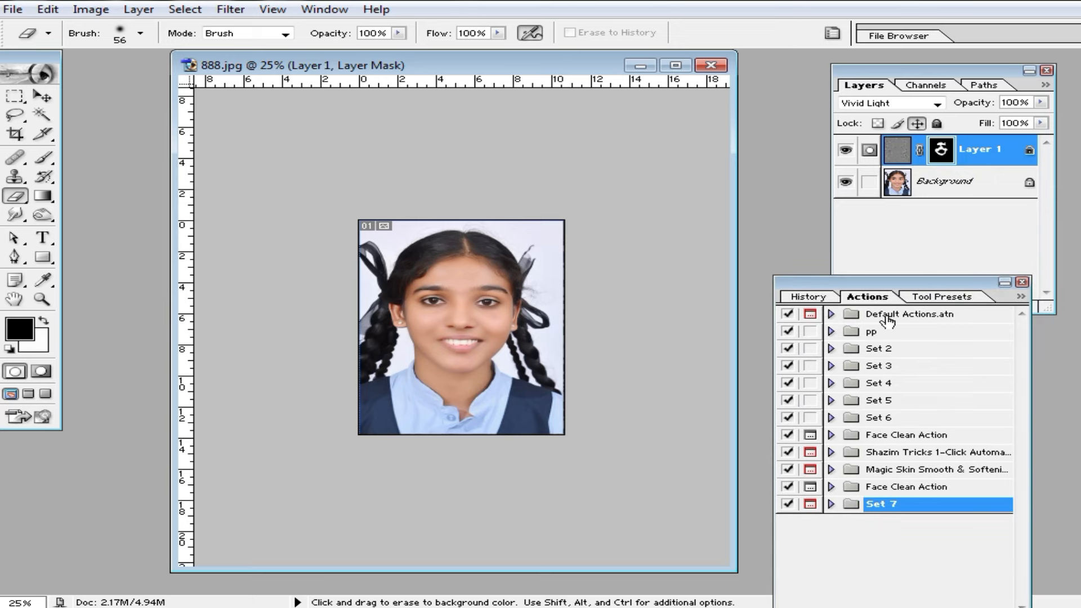